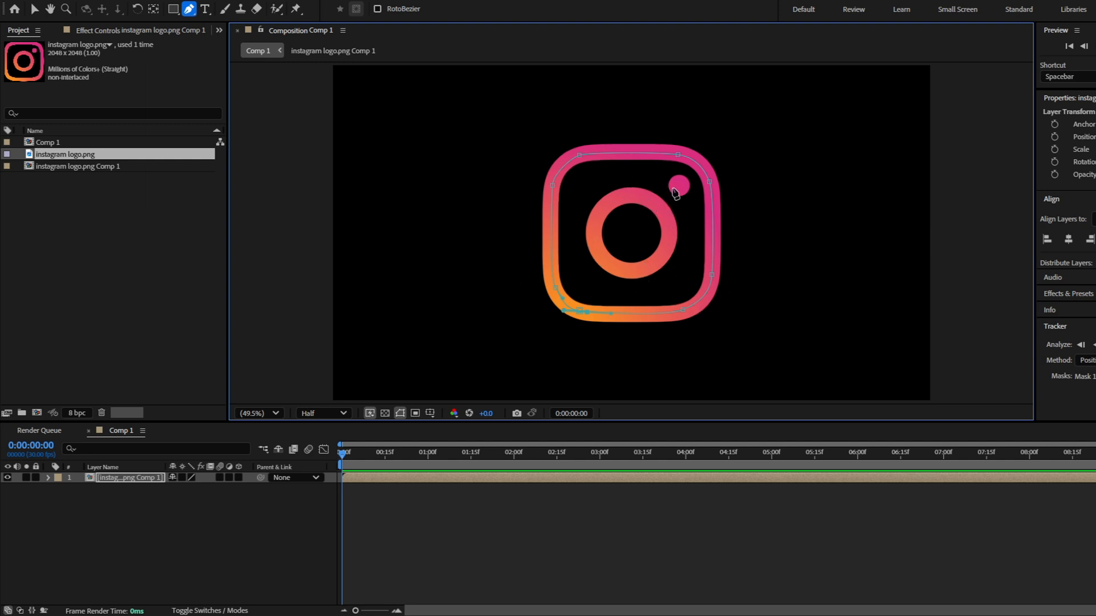
Apply the Stroke effect to the masked Instagram logo layer
key("F3")
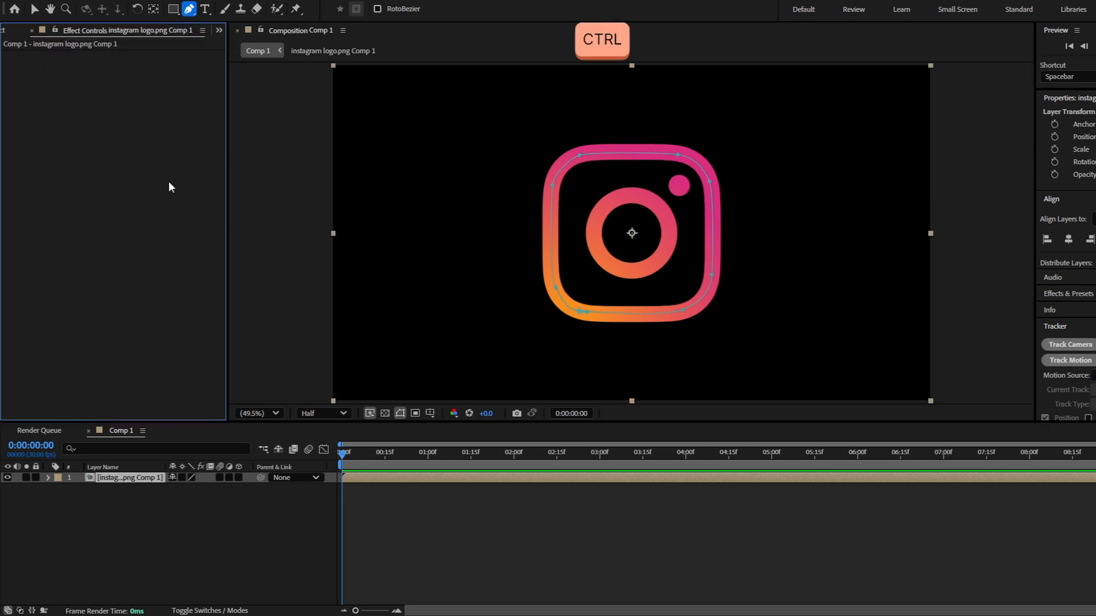
key("ctrl+space")
type("stroke")
key("Return")
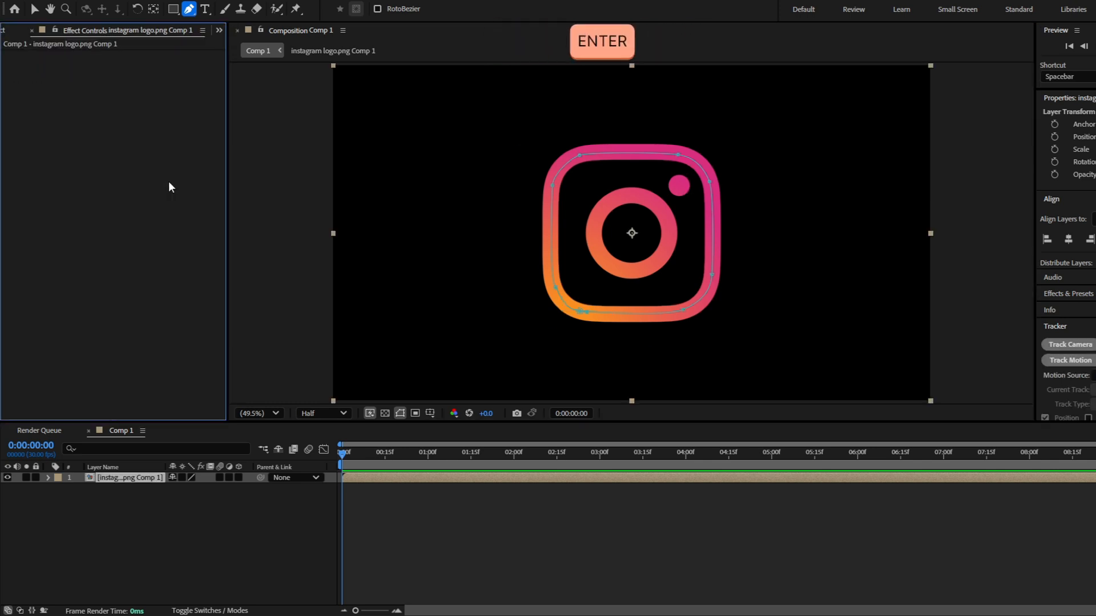
Configure the Stroke effect with All Masks enabled, Paint Style Reveal Original Image, Spacing 0% and Brush Size 37.6
left_click(127, 77)
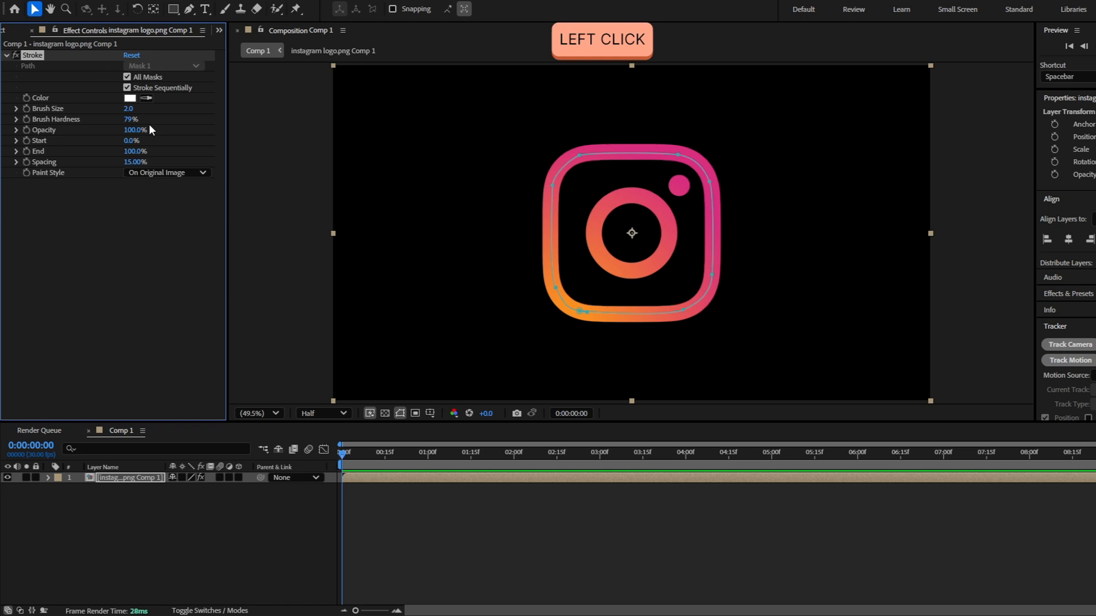
left_click(164, 173)
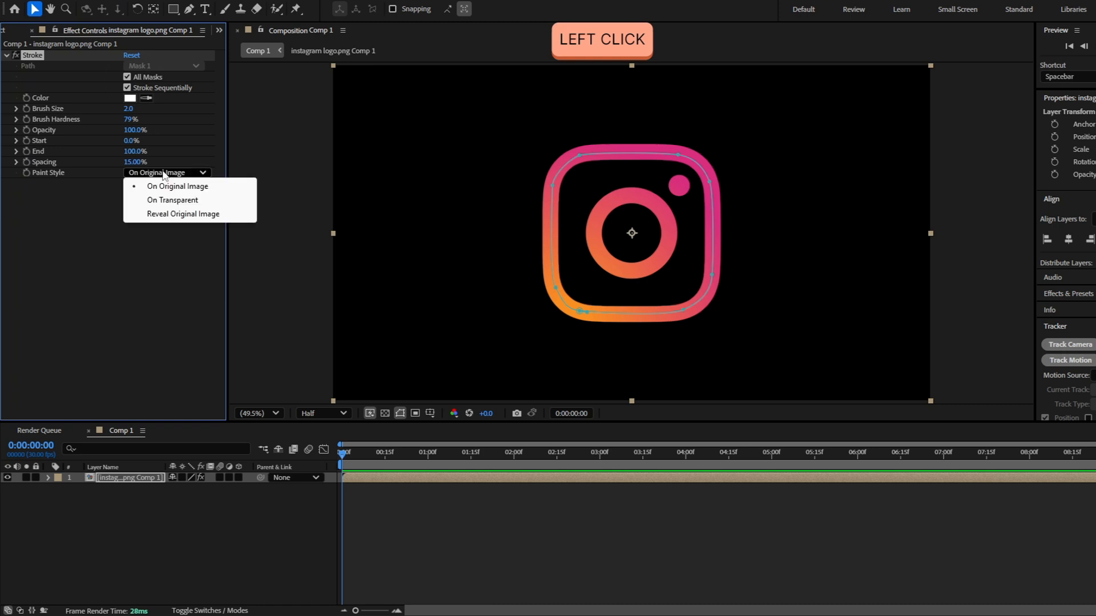
left_click(169, 214)
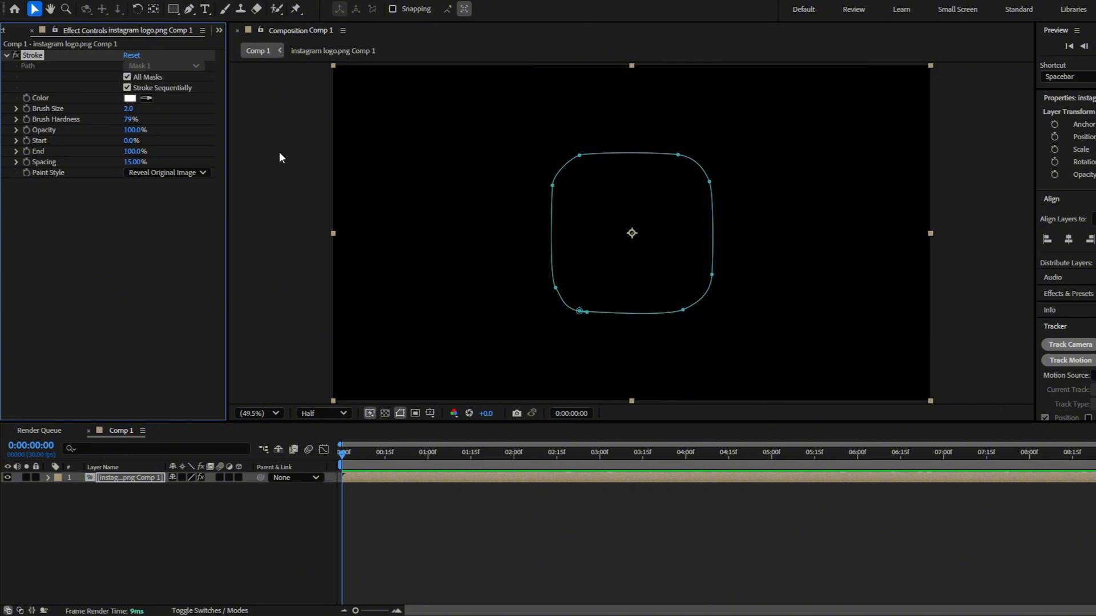
left_click_drag(137, 163, 32, 169)
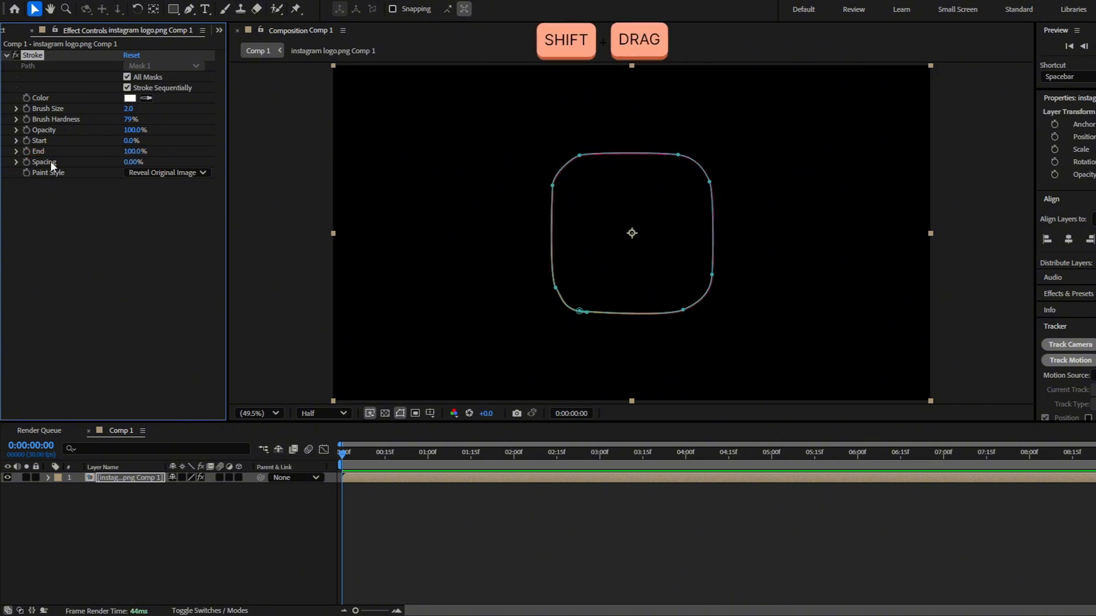
mouse_move(129, 108)
left_mouse_down()
mouse_move(397, 117)
mouse_move(345, 130)
left_mouse_up()
Animate the Stroke's End from 0% at the start of the composition to 100% at 2 seconds
left_click_drag(387, 456, 308, 455)
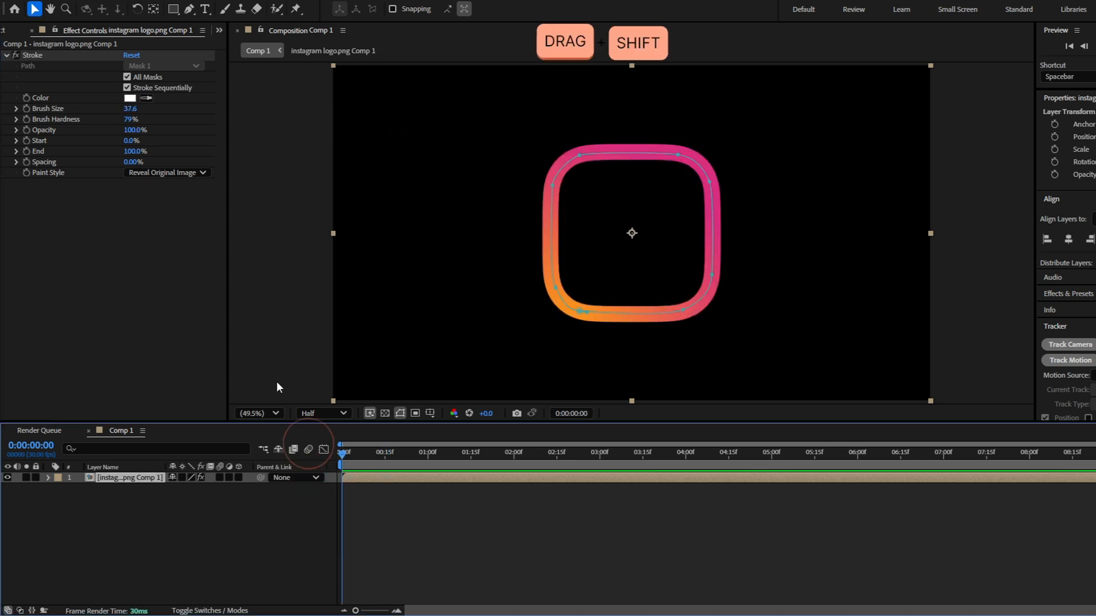
left_click(22, 152)
left_click_drag(132, 151, 116, 156)
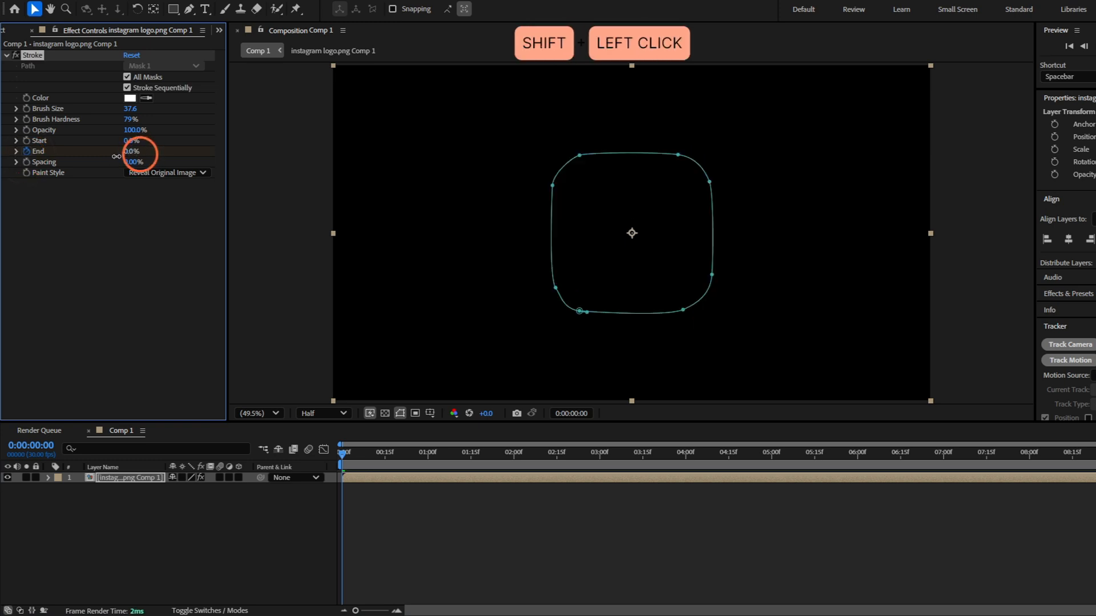
left_click_drag(341, 452, 436, 451)
left_click_drag(503, 452, 513, 452)
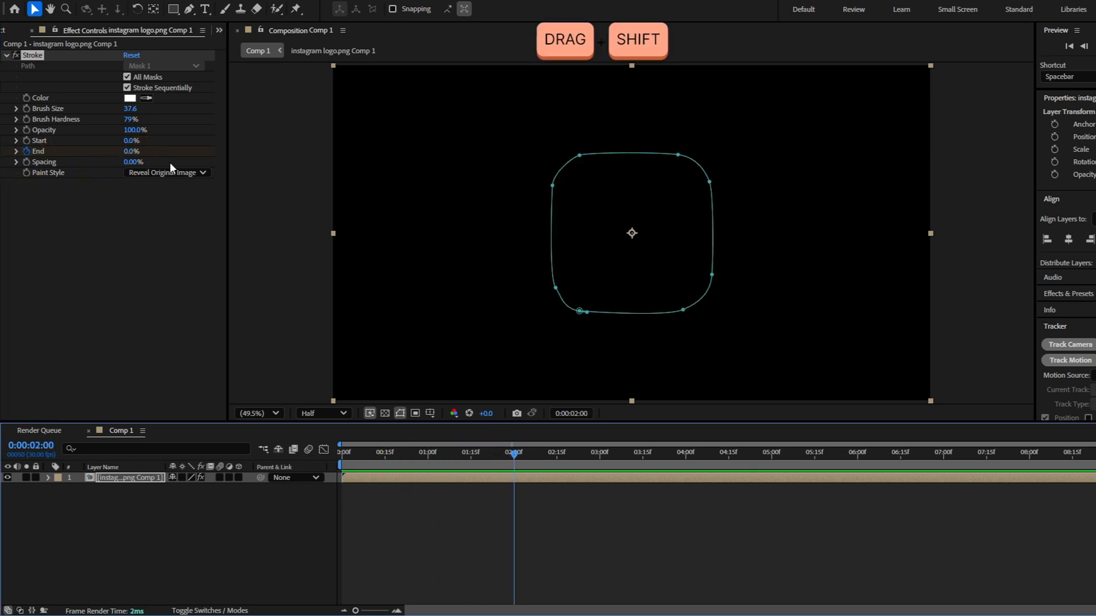
left_click_drag(132, 152, 168, 155)
left_click(318, 191)
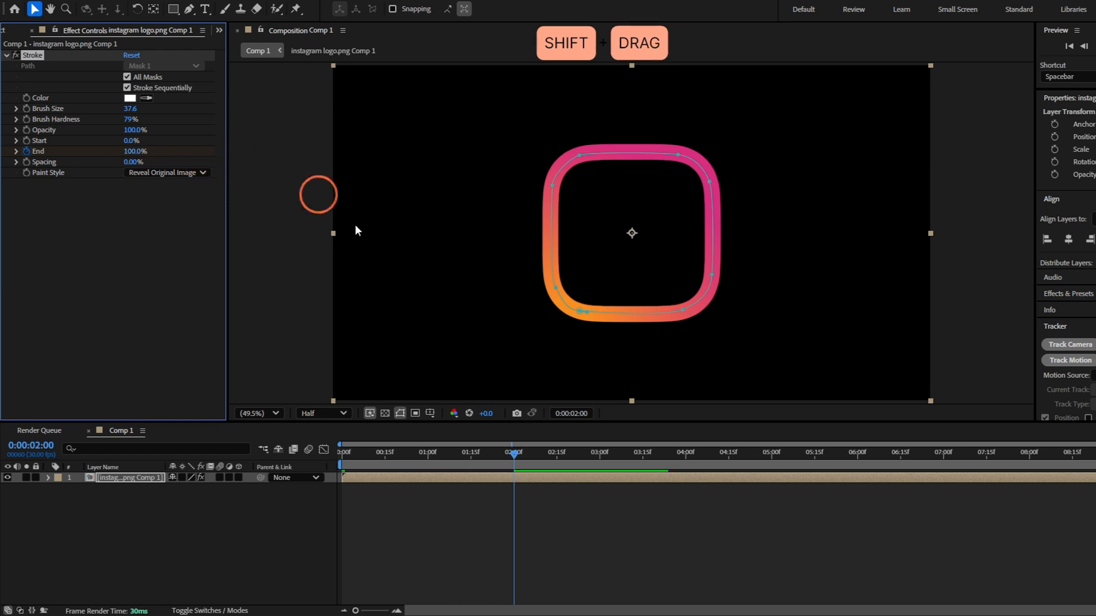
Preview the outline's drawing animation from the start of the composition
left_click_drag(514, 453, 357, 455)
key("space")
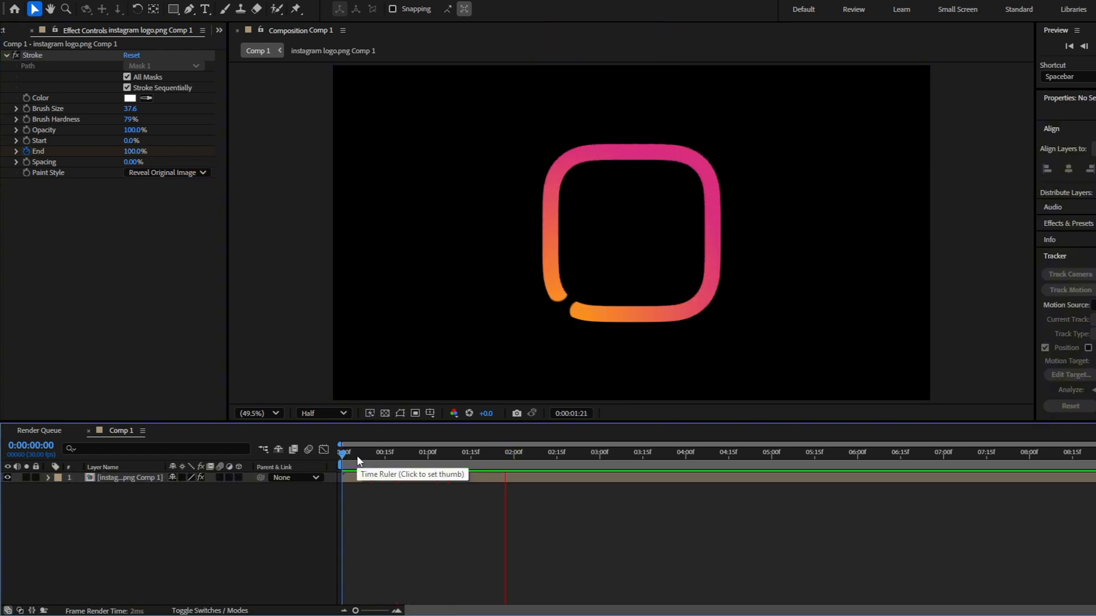
key("space")
Reveal the logo layer's keyframes and shift both Stroke End keyframes so the first one sits at 0:00:00:16
left_click(348, 455)
mouse_move(347, 454)
left_mouse_down()
mouse_move(430, 455)
mouse_move(298, 465)
mouse_move(347, 454)
left_mouse_up()
left_click(395, 477)
key("u")
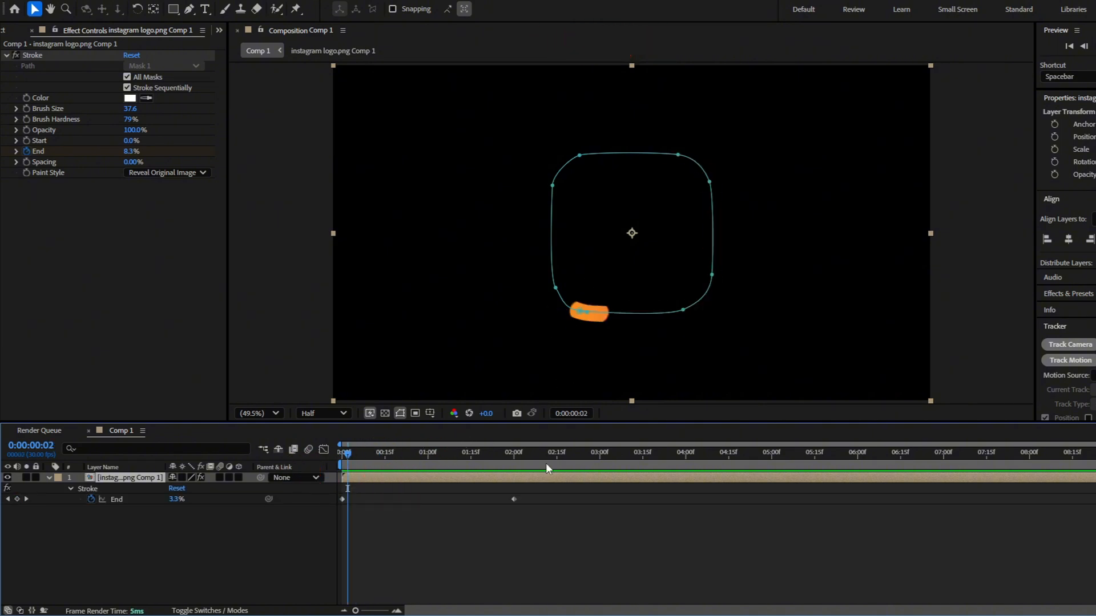
left_click(553, 516)
left_click_drag(537, 517, 394, 504)
left_click(388, 499)
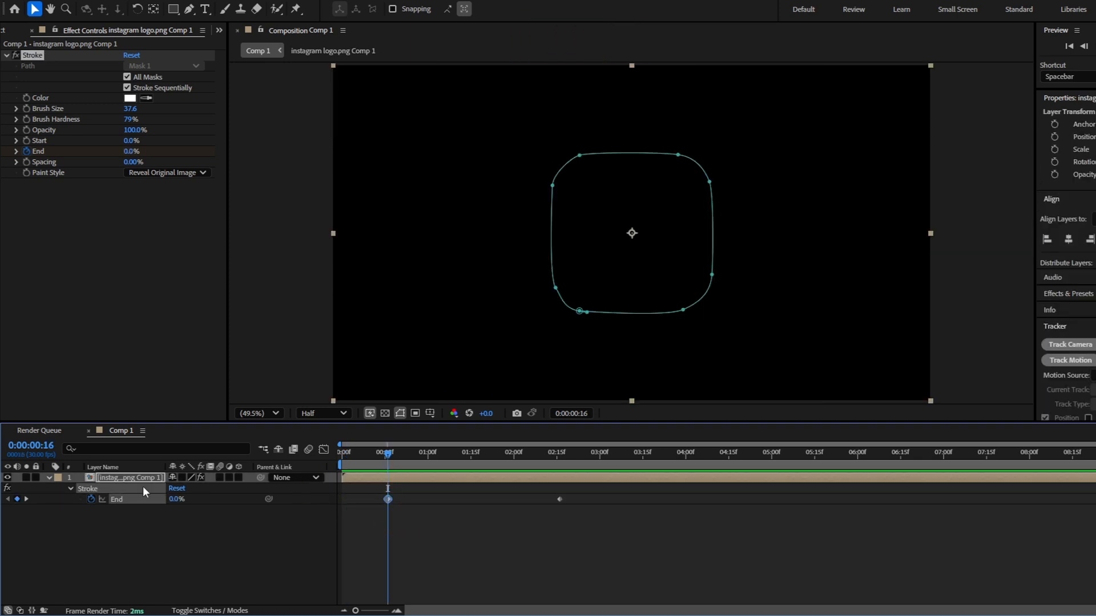
Set the first Stroke End keyframe to 0.1%
left_click(173, 500)
type("0.1")
key("Return")
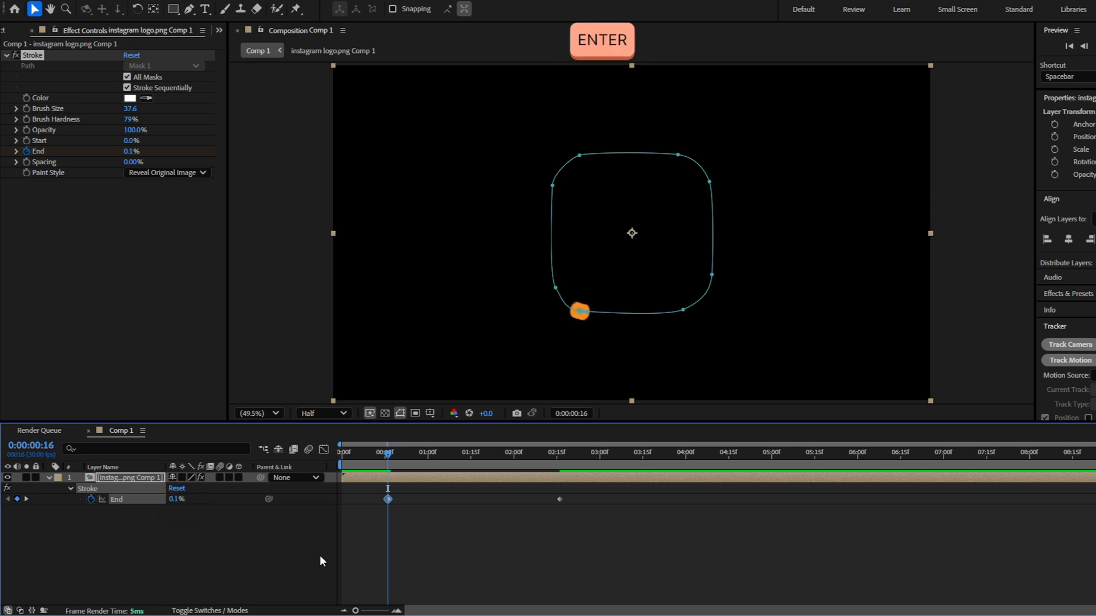
Apply the Roughen Edges effect to the logo layer and set its Fractal Influence to 0
left_click(579, 311)
scroll(618, 315, "up", 3)
scroll(563, 344, "down", 3)
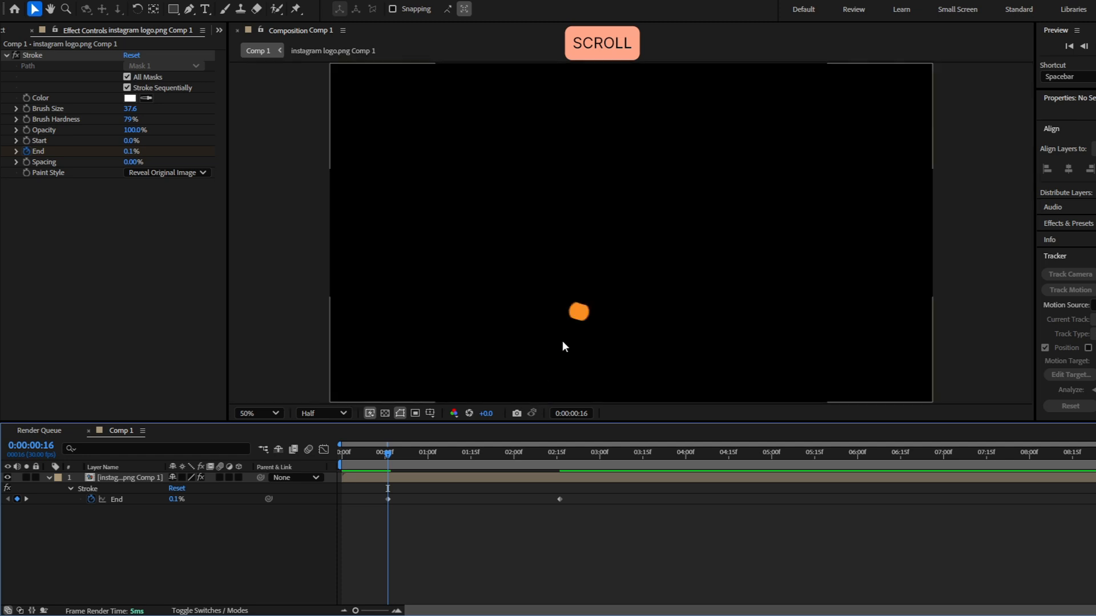
left_click_drag(388, 455, 335, 458)
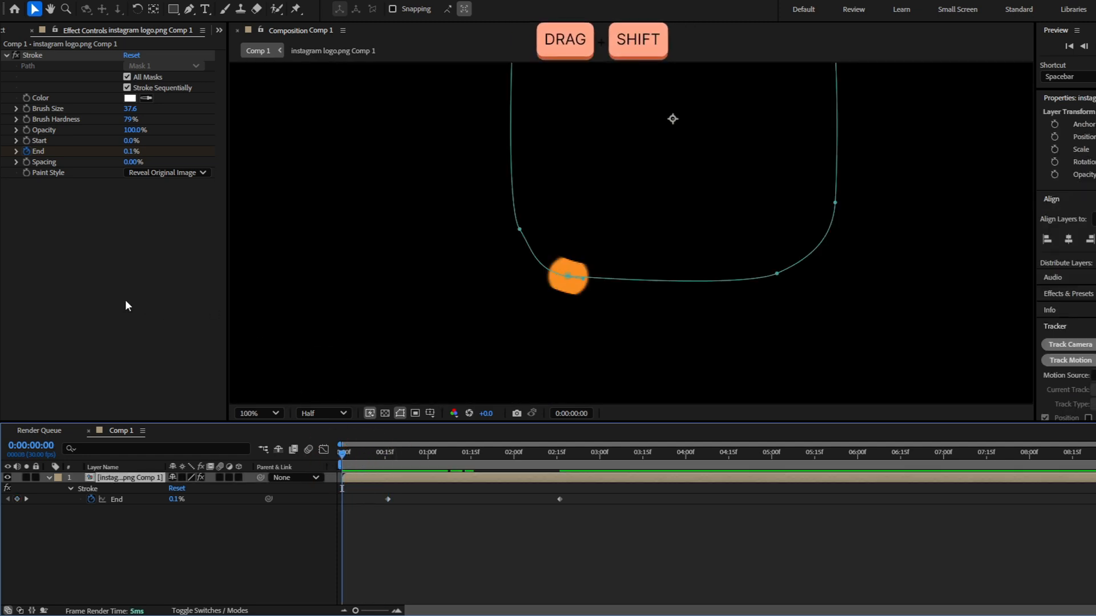
key("ctrl+space")
type("roughen")
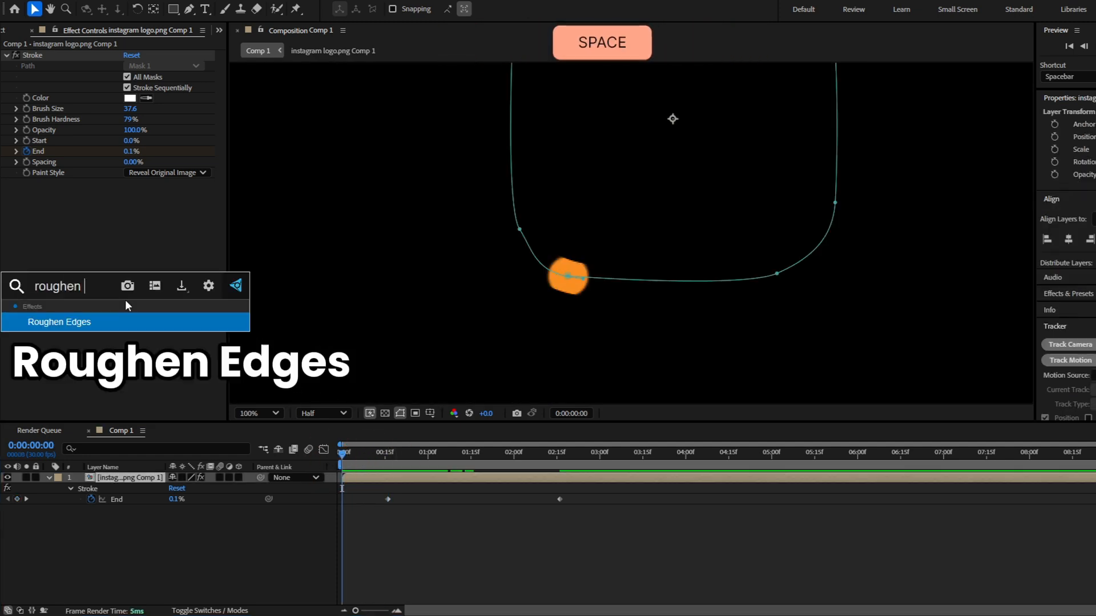
key("Return")
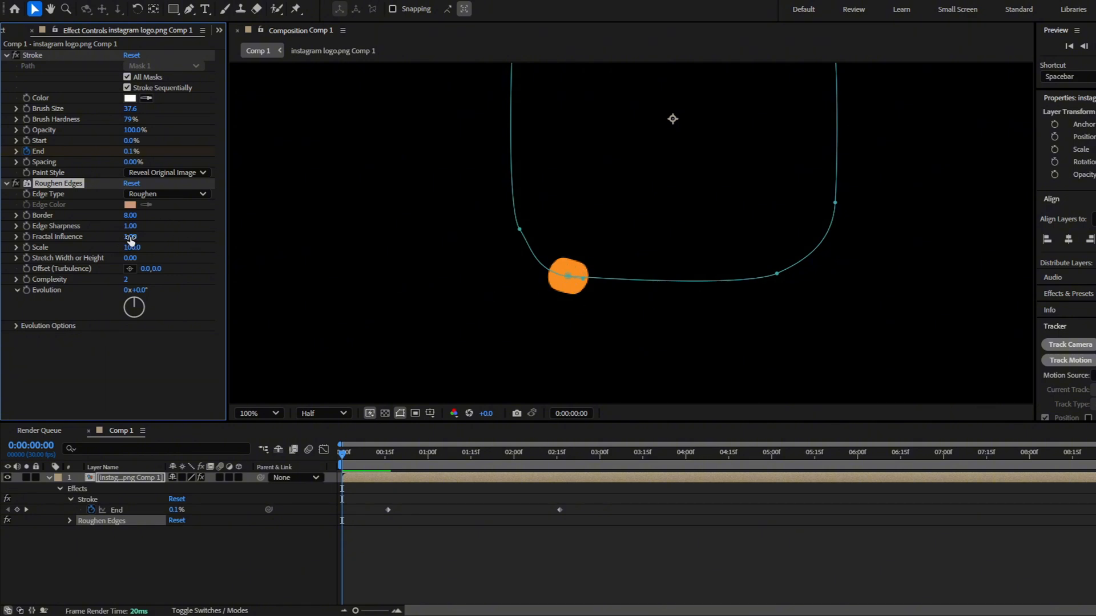
mouse_move(130, 241)
left_mouse_down()
mouse_move(63, 237)
mouse_move(116, 244)
left_mouse_up()
Keyframe the Roughen Edges Border at 73.70 at the start of the composition and display the animated properties
left_click(347, 445)
key("shift")
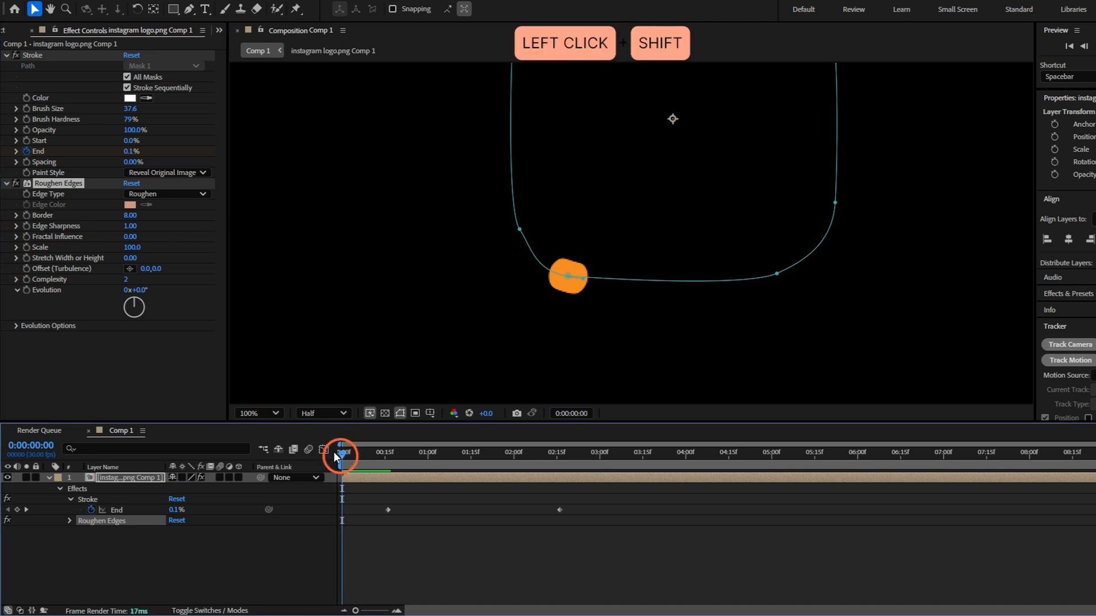
left_click(25, 216)
left_click(128, 214)
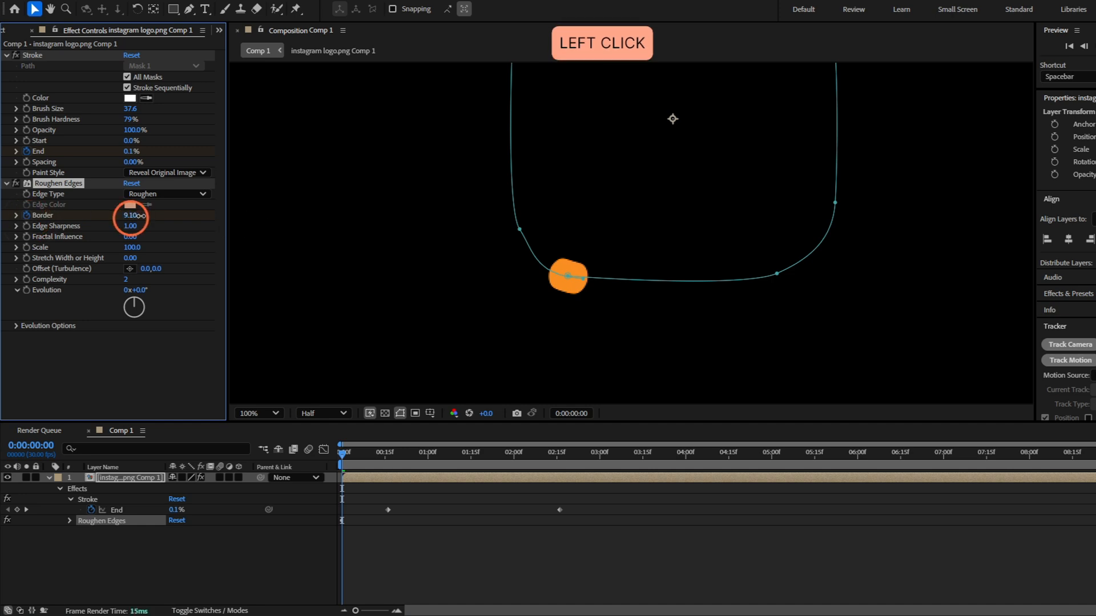
left_click_drag(139, 215, 531, 229)
key("u")
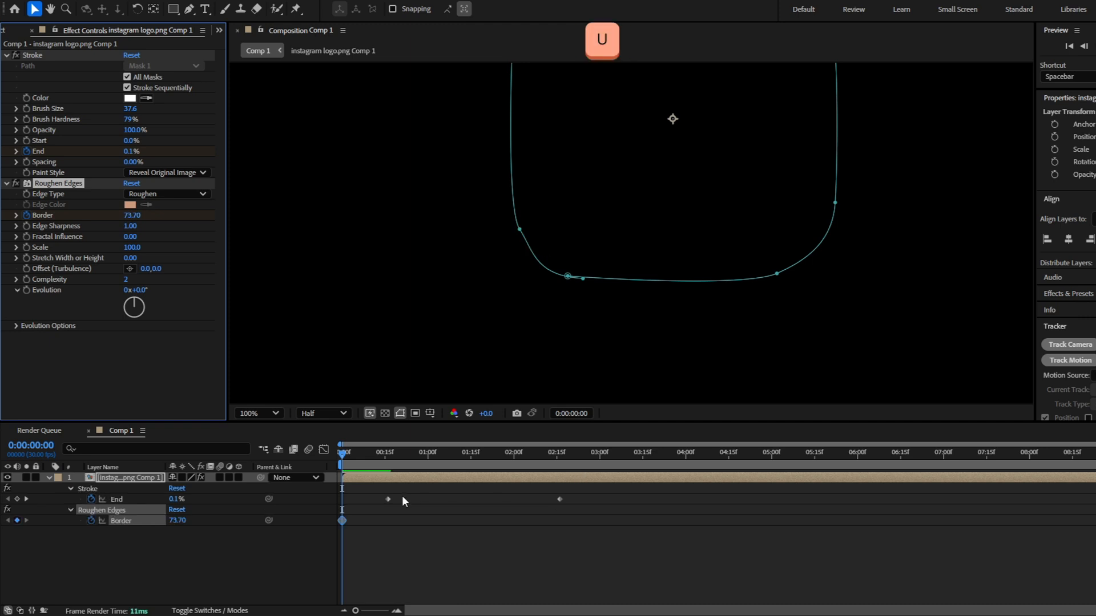
Set the Roughen Edges Border to 0 at the last Stroke End keyframe, 0:00:02:16
left_click(344, 458)
left_click_drag(344, 457, 553, 478)
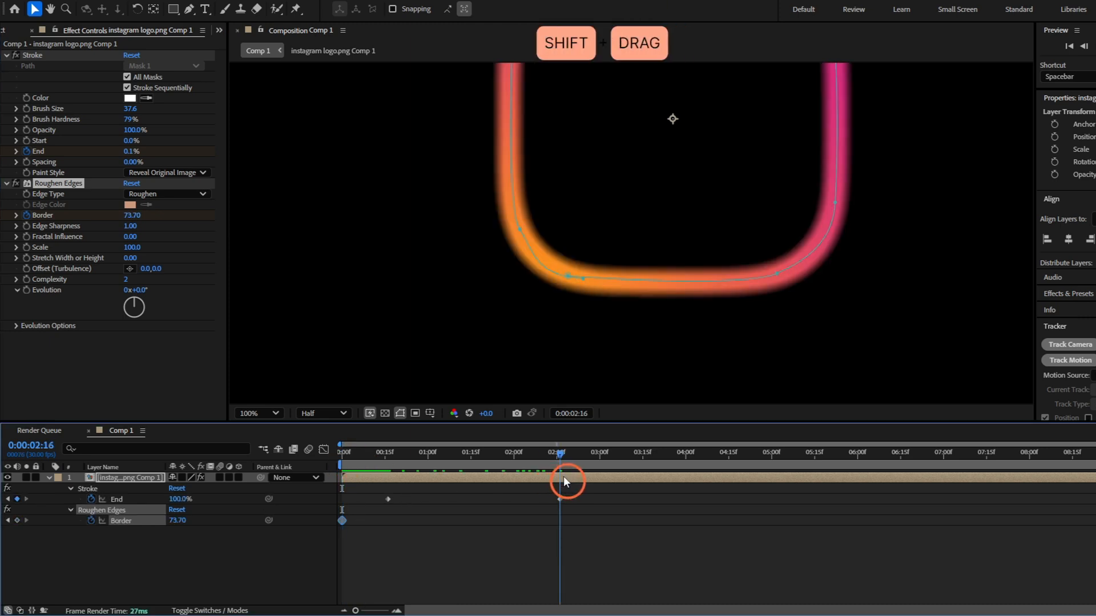
left_click(136, 215)
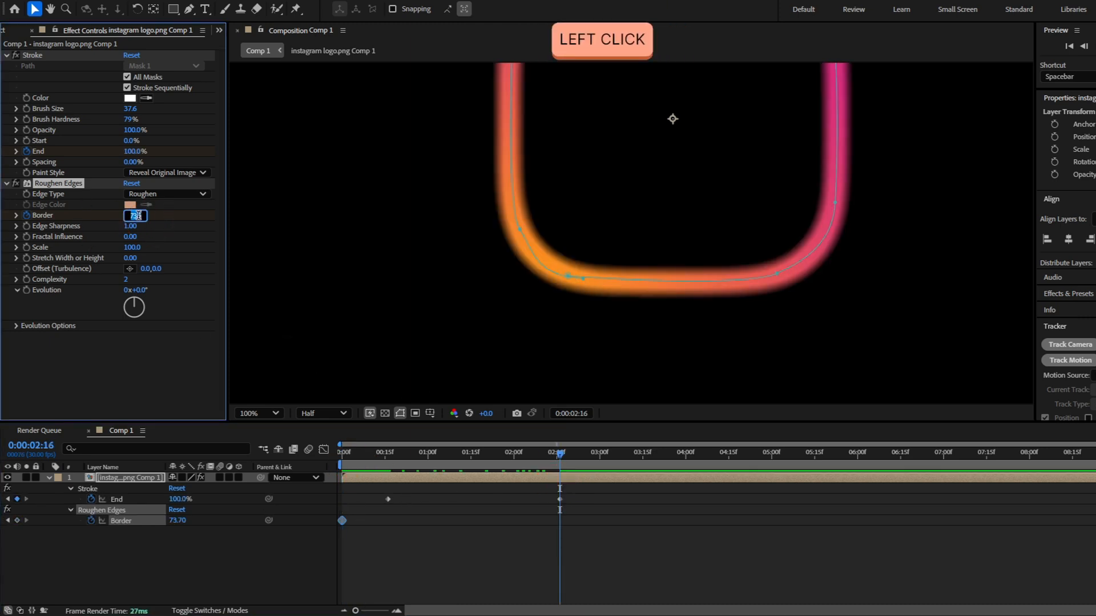
type("0")
key("Return")
Preview the outline growing from its starting point with the Roughen Edges animation
scroll(517, 337, "down", 1)
left_click(366, 489)
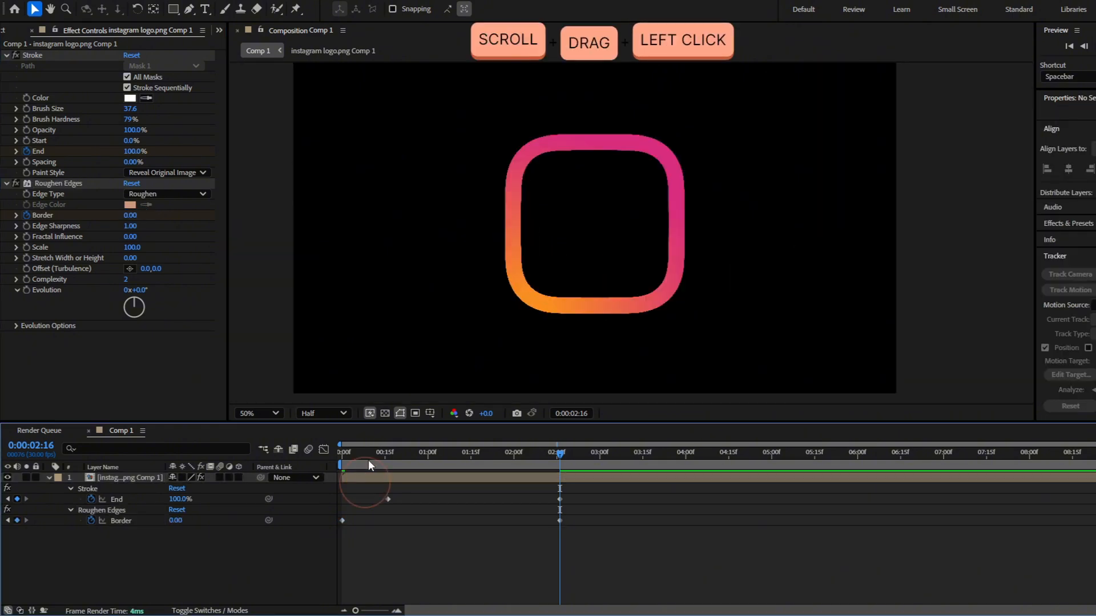
left_click_drag(368, 460, 281, 459)
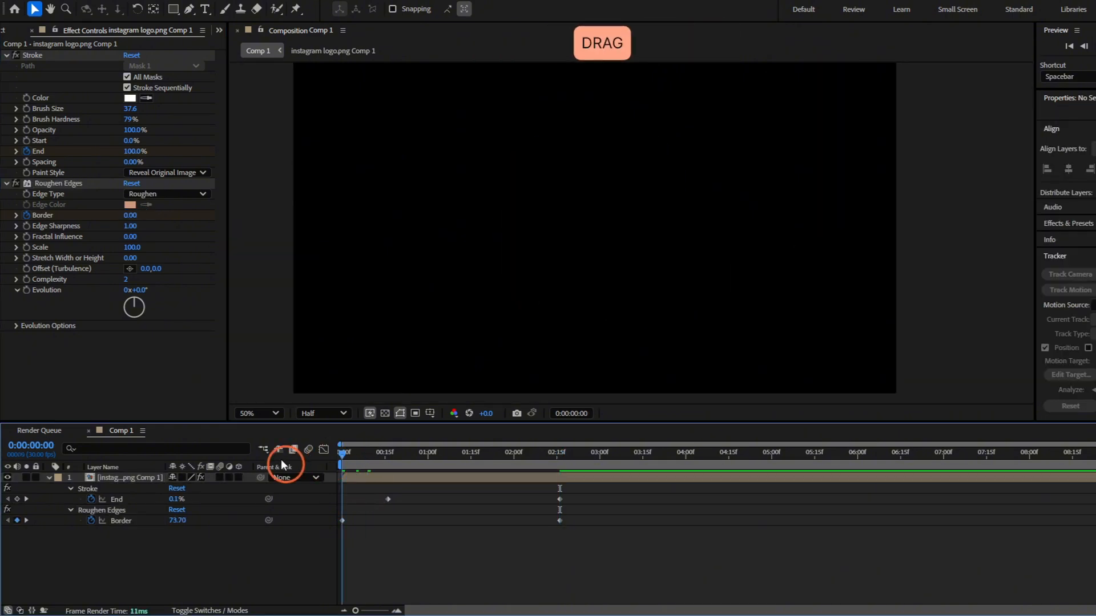
key("space")
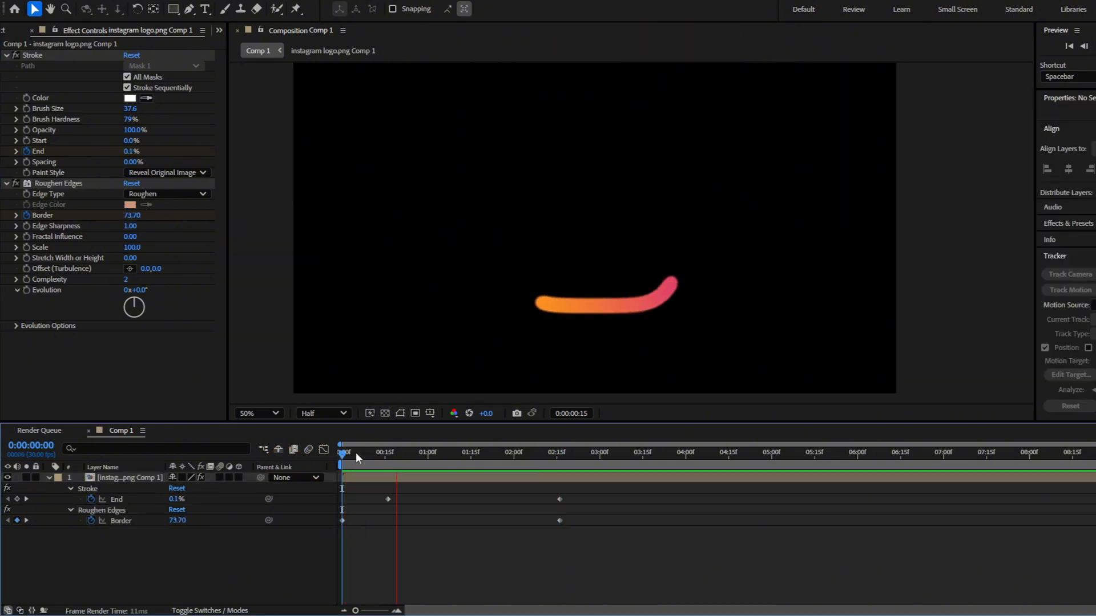
key("space")
Apply the CC Light Rays effect to the logo layer with the playhead at 0:00:01:22
mouse_move(559, 454)
left_mouse_down()
mouse_move(532, 456)
mouse_move(563, 462)
mouse_move(394, 464)
mouse_move(492, 474)
left_mouse_up()
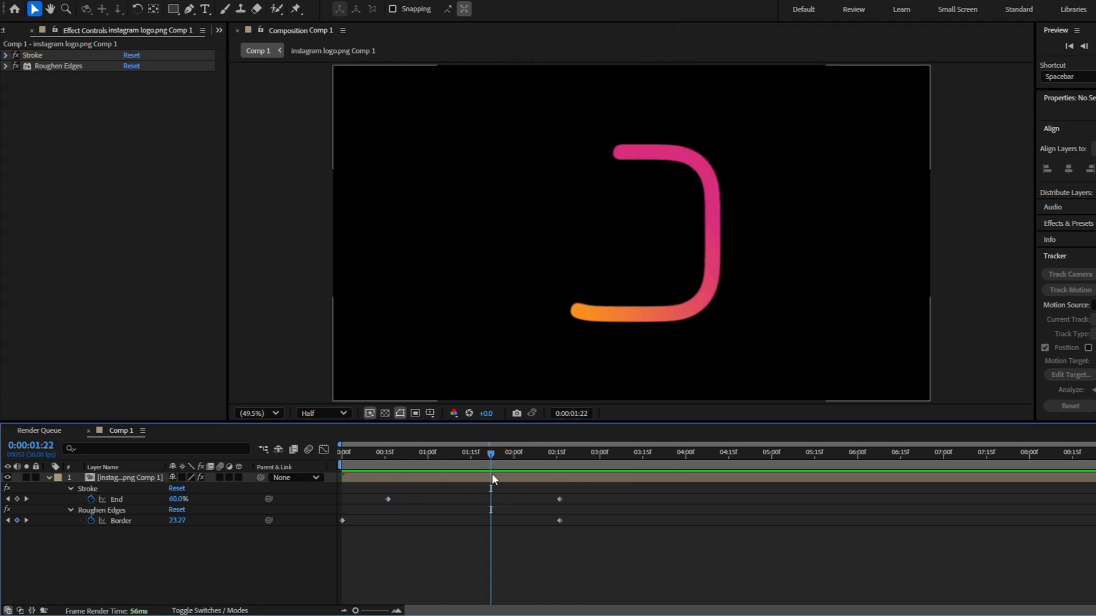
left_click(492, 477)
key("ctrl+space")
type("cc Light rays")
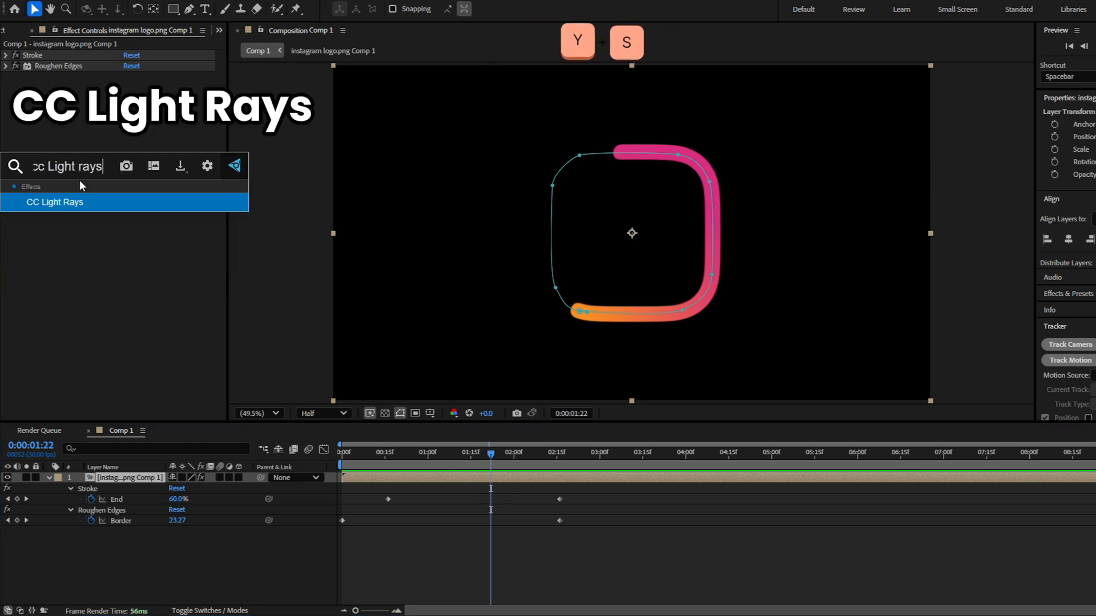
key("Return")
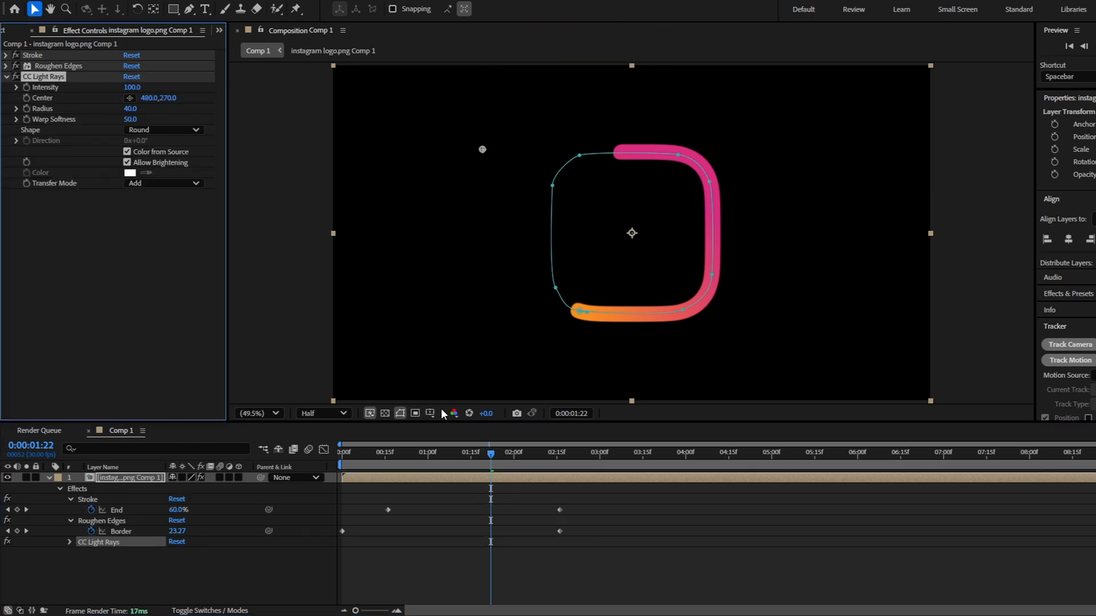
Copy the Mask Path of Mask 1 and show the CC Light Rays Center property in the timeline
key("m")
left_click(121, 501)
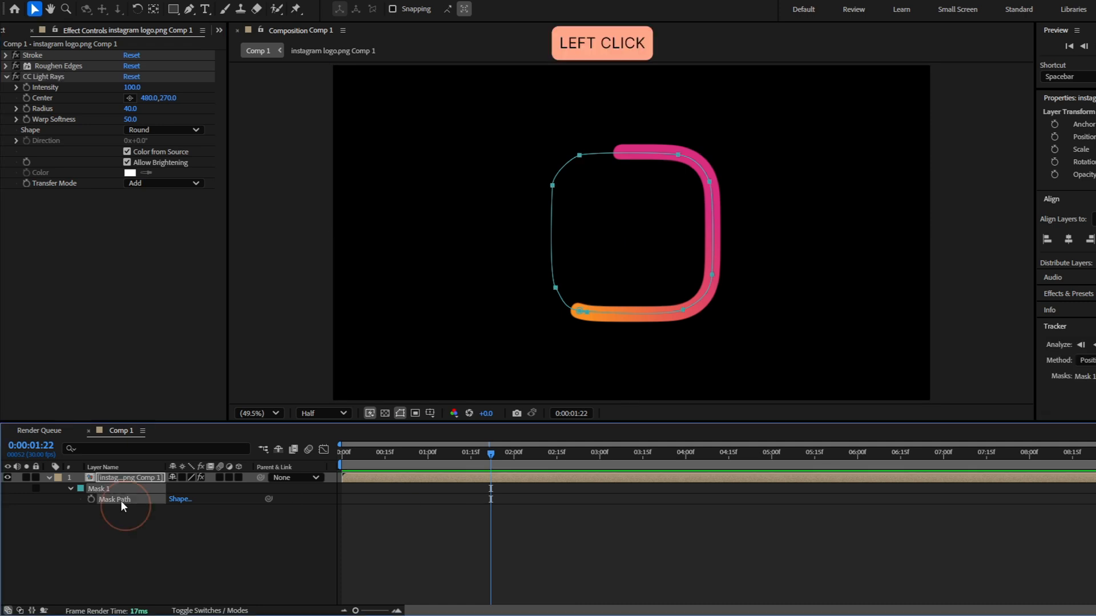
key("ctrl+c")
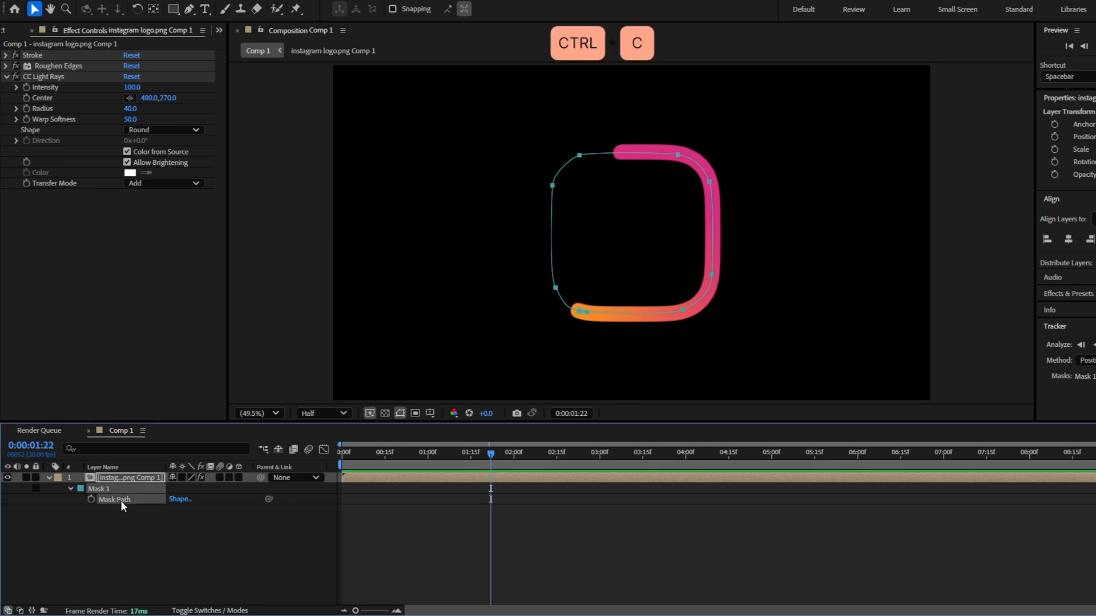
left_click(61, 74)
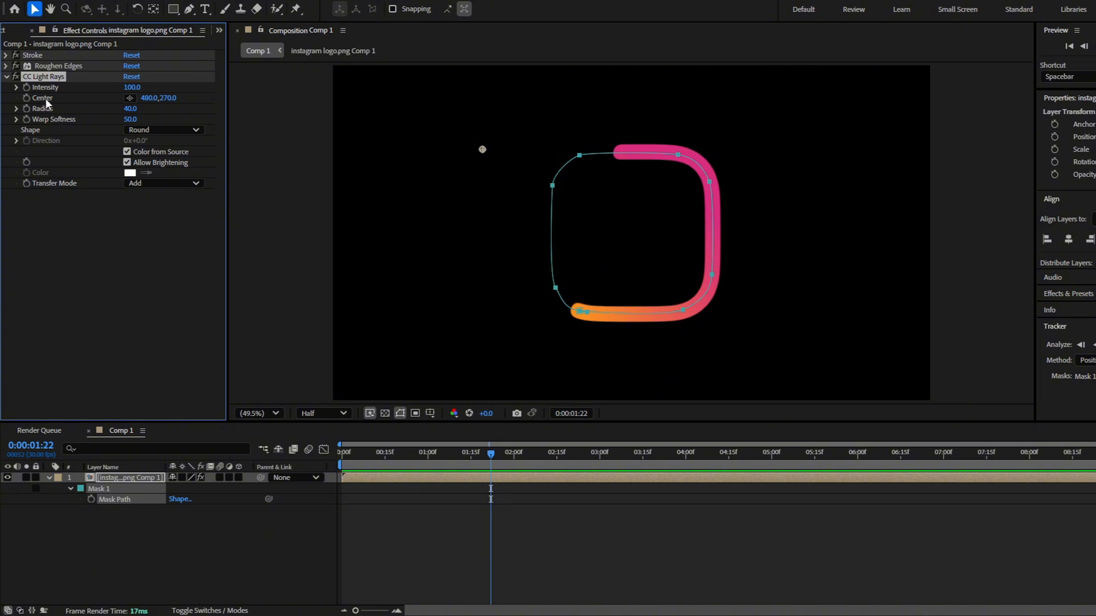
double_click(45, 98)
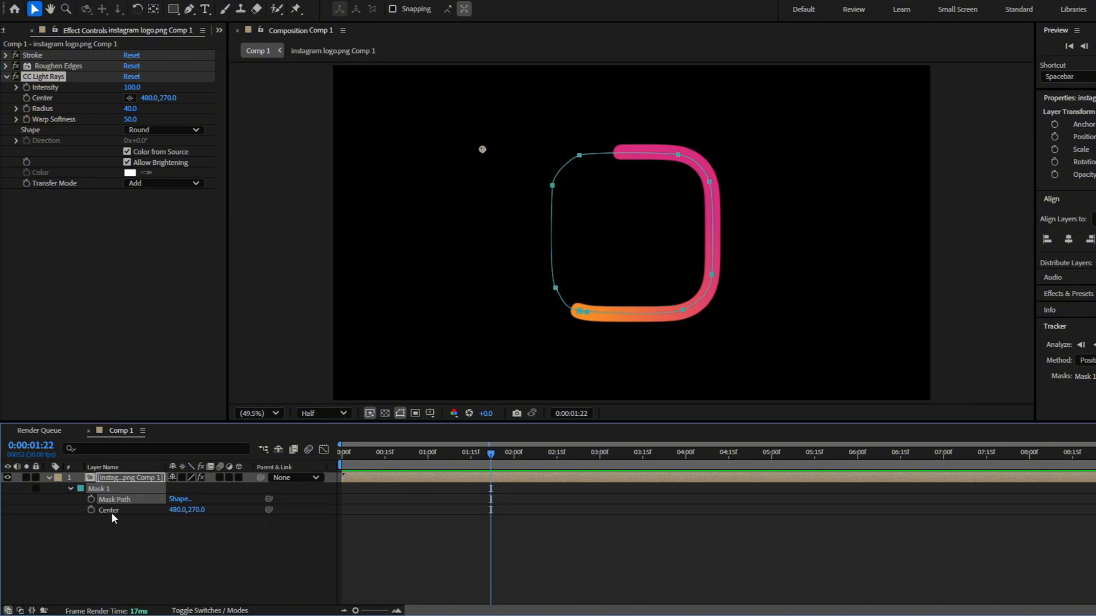
Paste the copied mask path into the CC Light Rays Center at the first Stroke End keyframe, 0:00:00:16
key("u")
left_click_drag(390, 457, 389, 504)
left_click(47, 98)
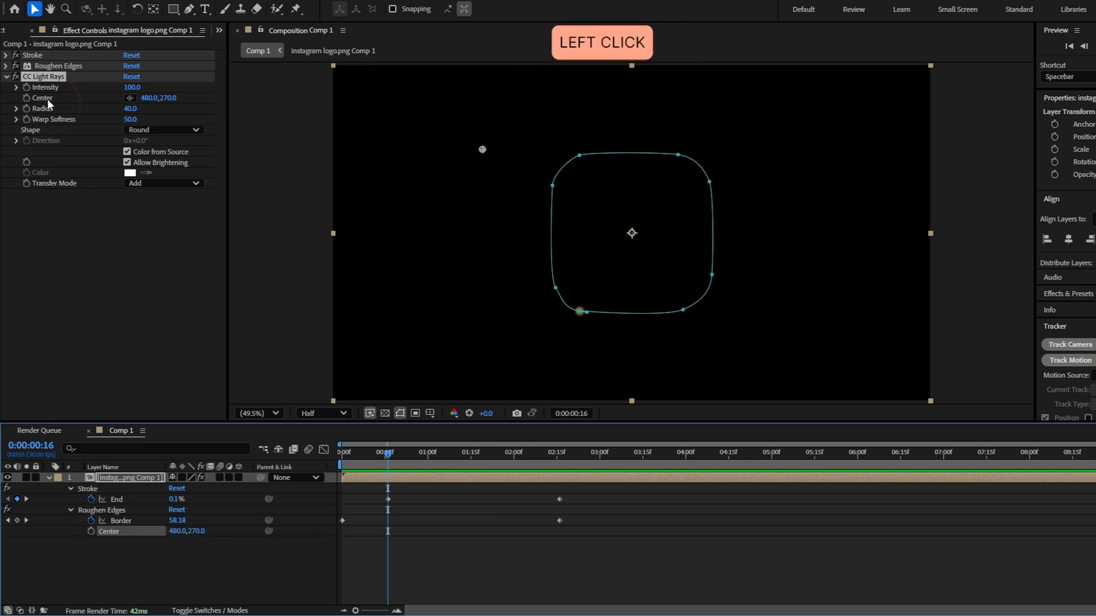
left_click(115, 532)
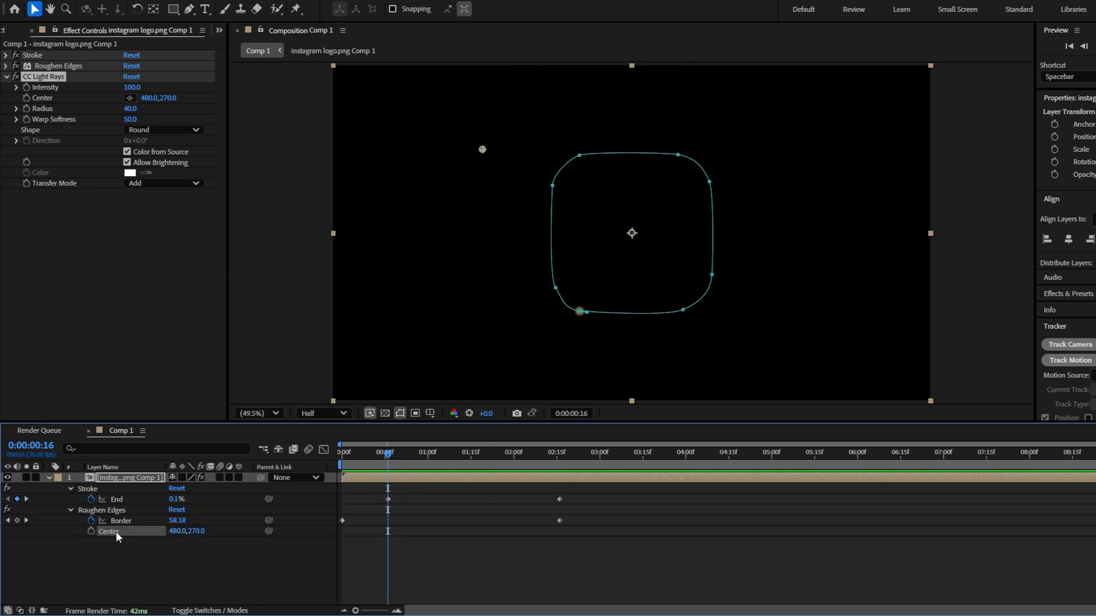
key("ctrl+v")
Play back the light rays travelling along the logo's outline
mouse_move(388, 453)
left_mouse_down()
mouse_move(342, 453)
mouse_move(562, 460)
mouse_move(414, 472)
mouse_move(444, 474)
mouse_move(563, 467)
mouse_move(439, 468)
mouse_move(486, 461)
mouse_move(549, 461)
mouse_move(427, 471)
mouse_move(543, 443)
mouse_move(535, 480)
left_mouse_up()
key("space")
left_click(475, 568)
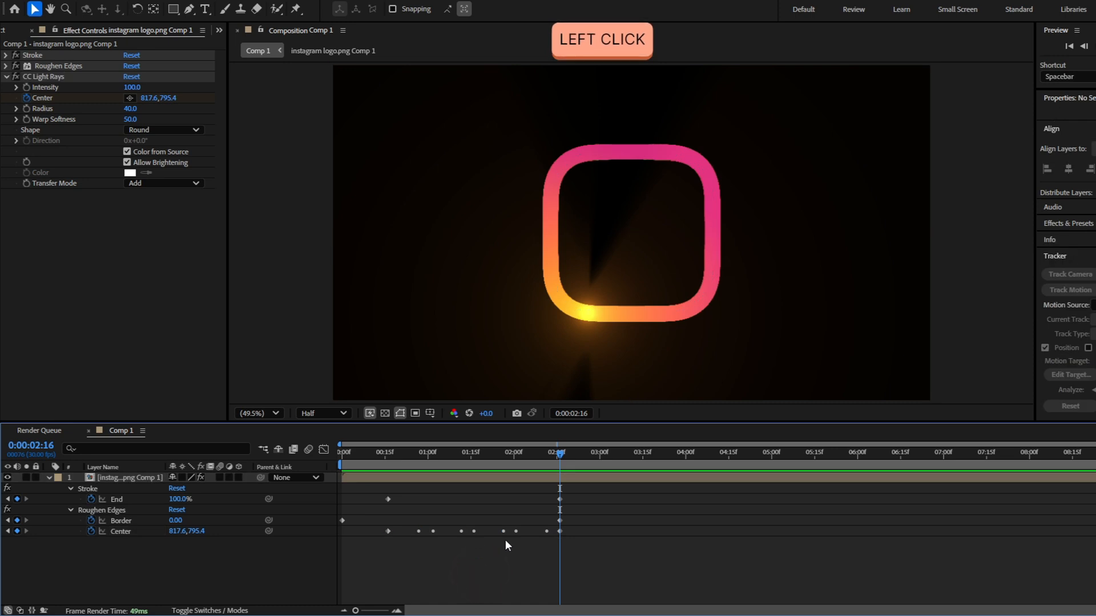
Set the incoming velocity influence of the last CC Light Rays Center keyframe, at 0:00:02:16, to 70%
left_click(560, 531)
left_click(326, 454)
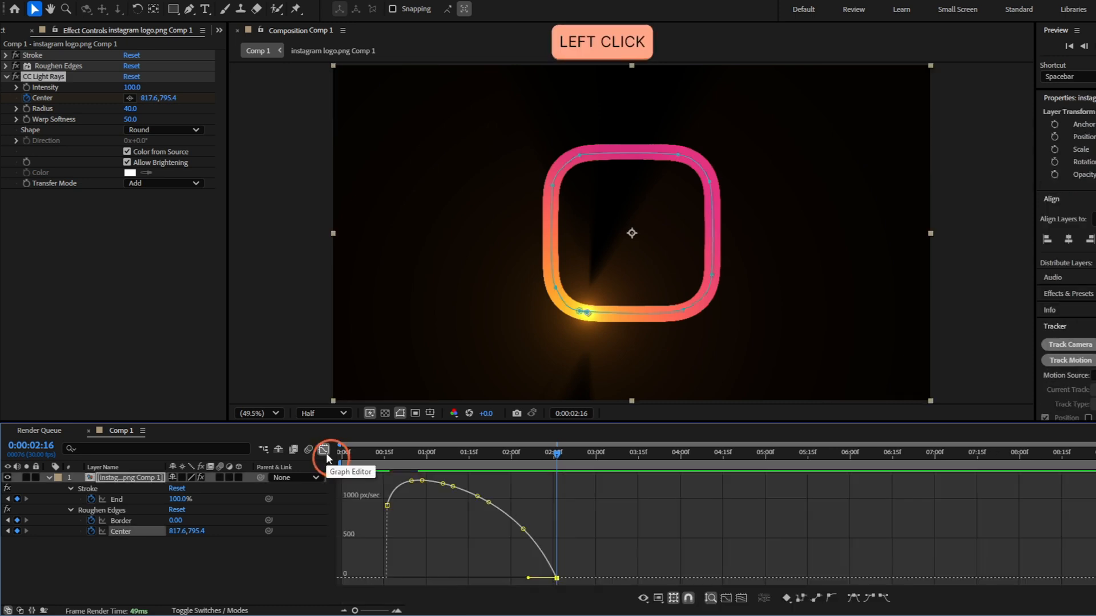
left_click(557, 578)
double_click(557, 578)
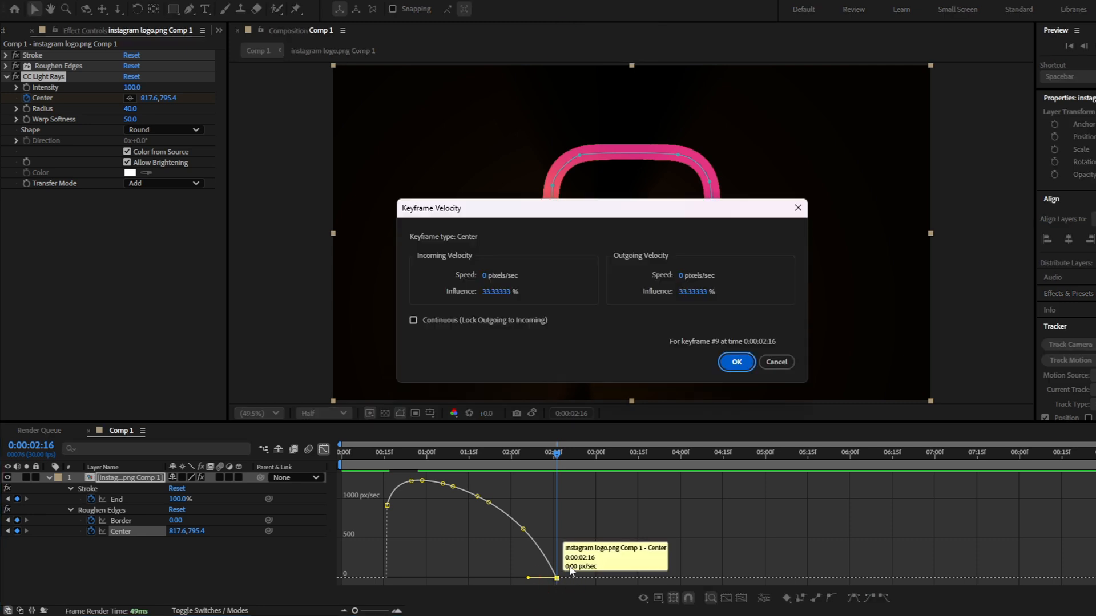
left_click(505, 293)
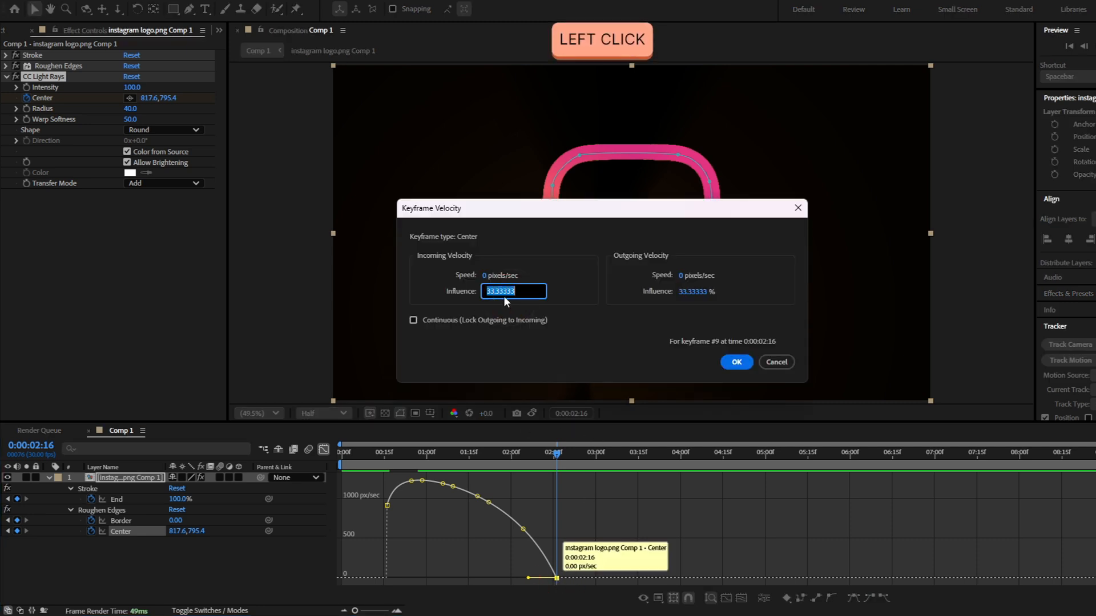
type("70")
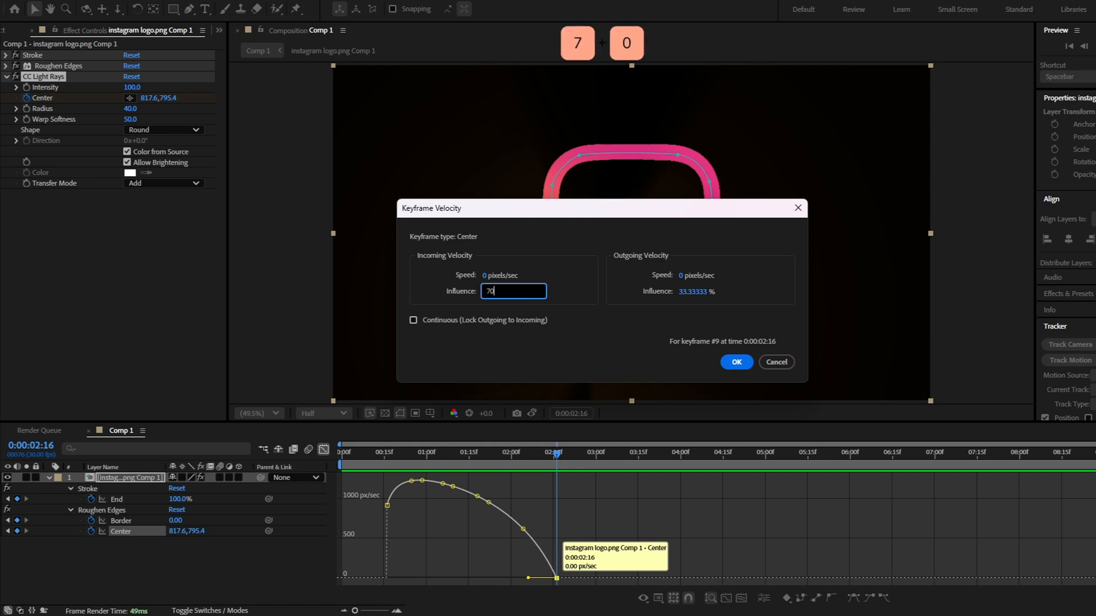
key("Return")
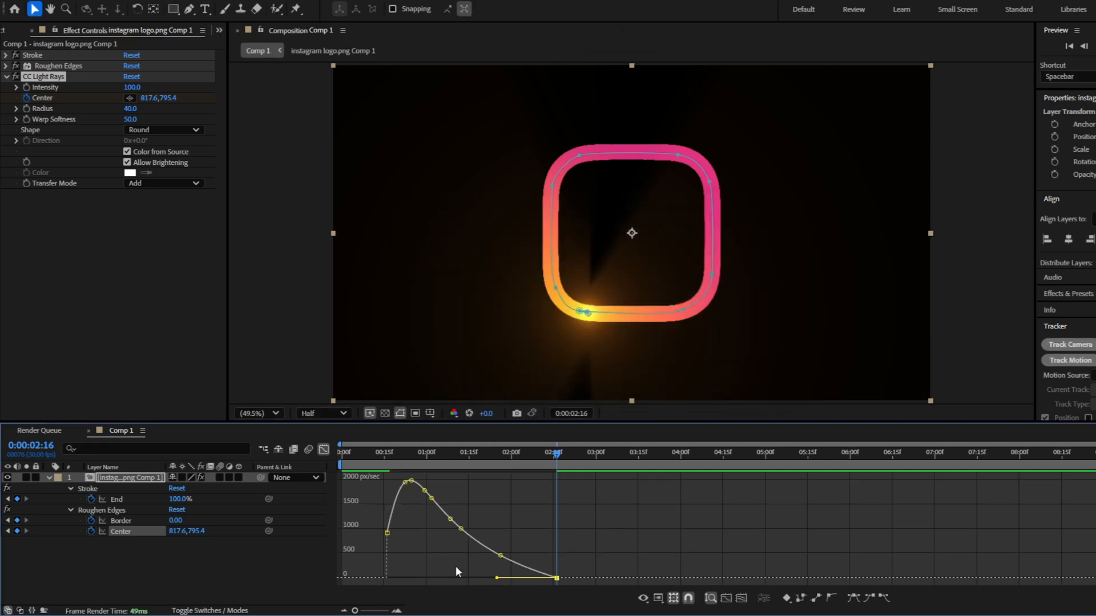
key("shift+F3")
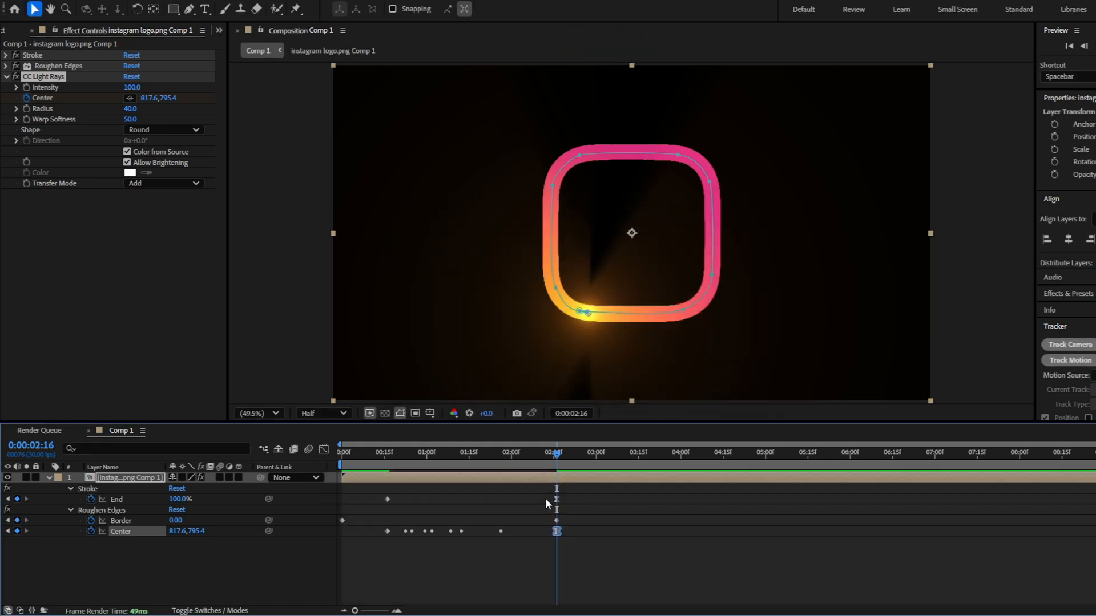
Set the incoming velocity influence of the last Stroke End keyframe, at 0:00:02:16, to 70%
left_click(556, 499)
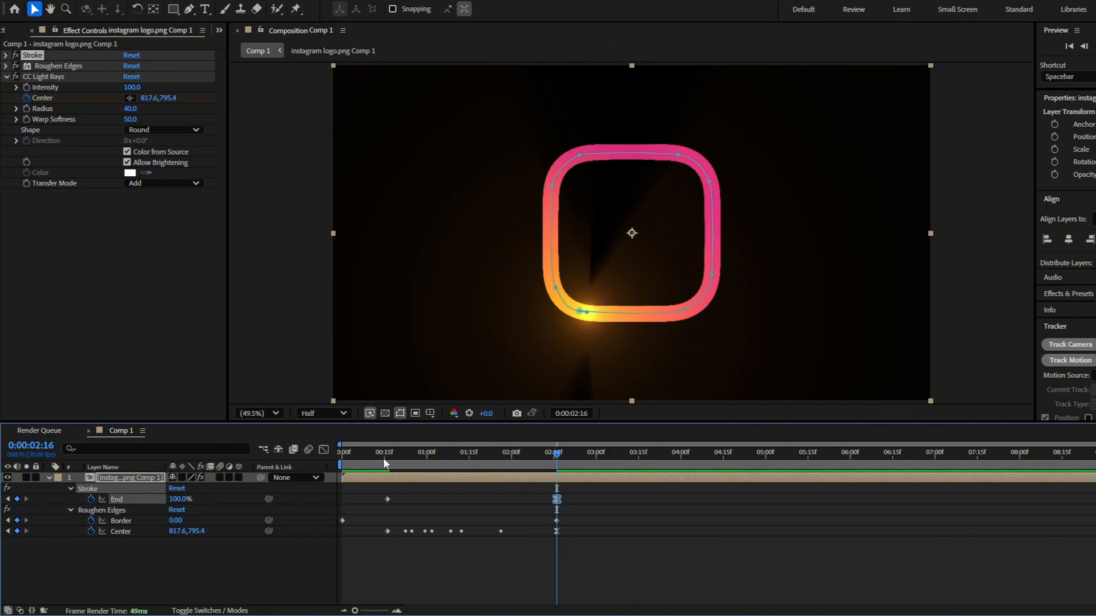
left_click(324, 450)
double_click(557, 578)
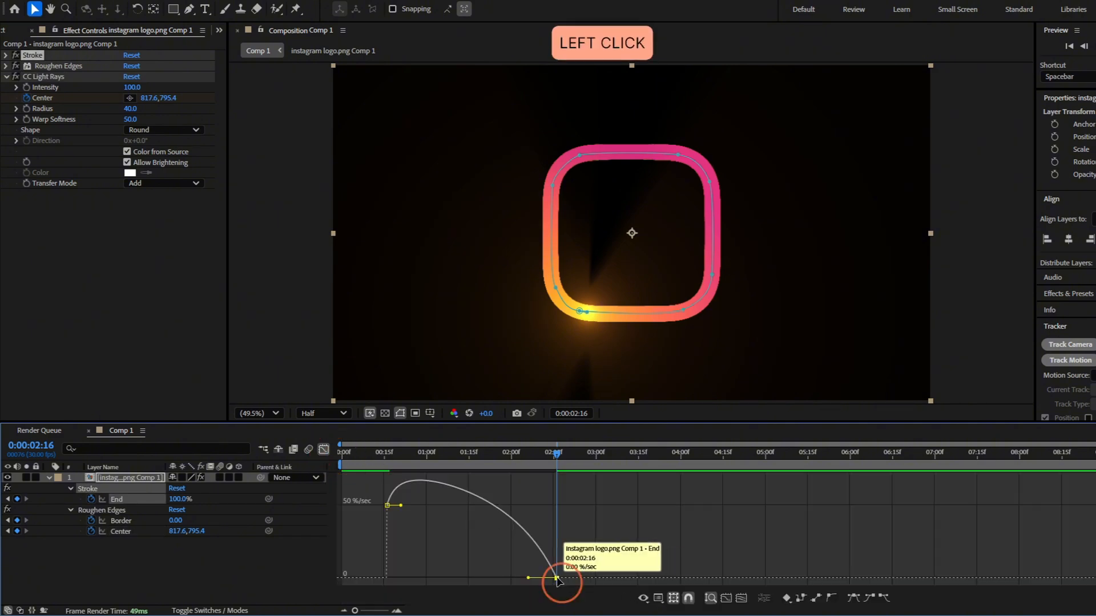
type("70")
left_click(737, 363)
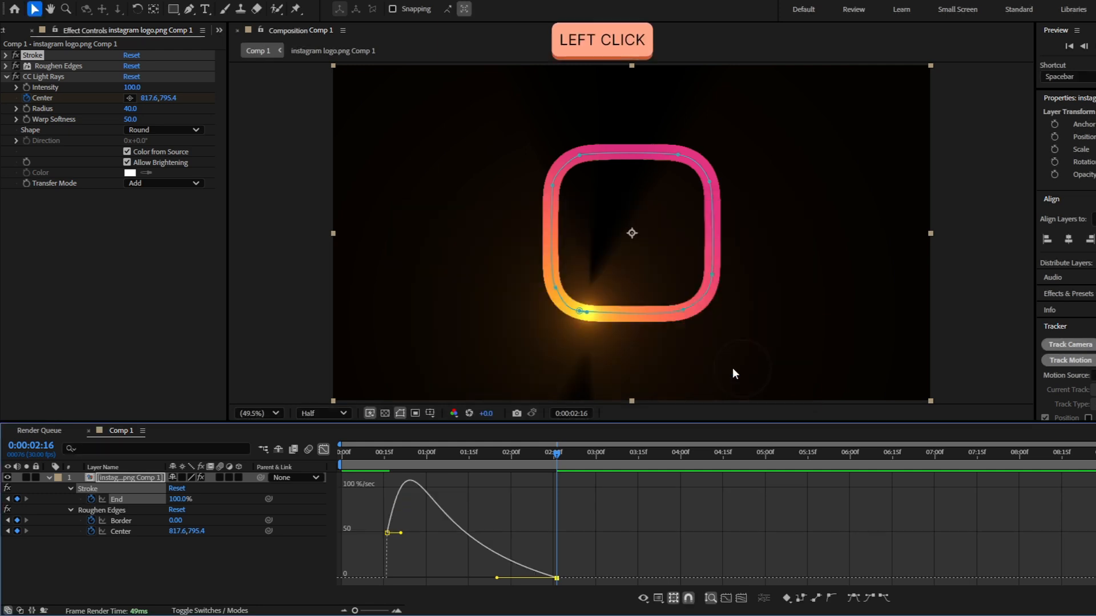
key("shift+F3")
mouse_move(415, 460)
left_mouse_down()
mouse_move(387, 464)
mouse_move(399, 463)
left_mouse_up()
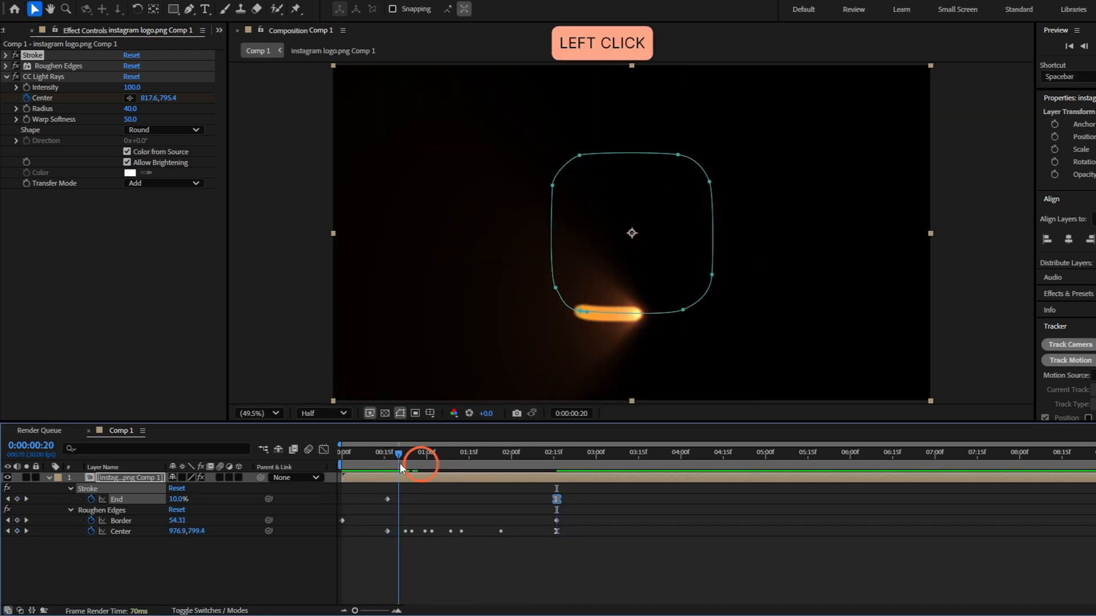
Apply Easy Ease to the first Stroke End keyframe, at 0:00:00:16, and set its outgoing velocity influence to 70%
left_click(388, 499)
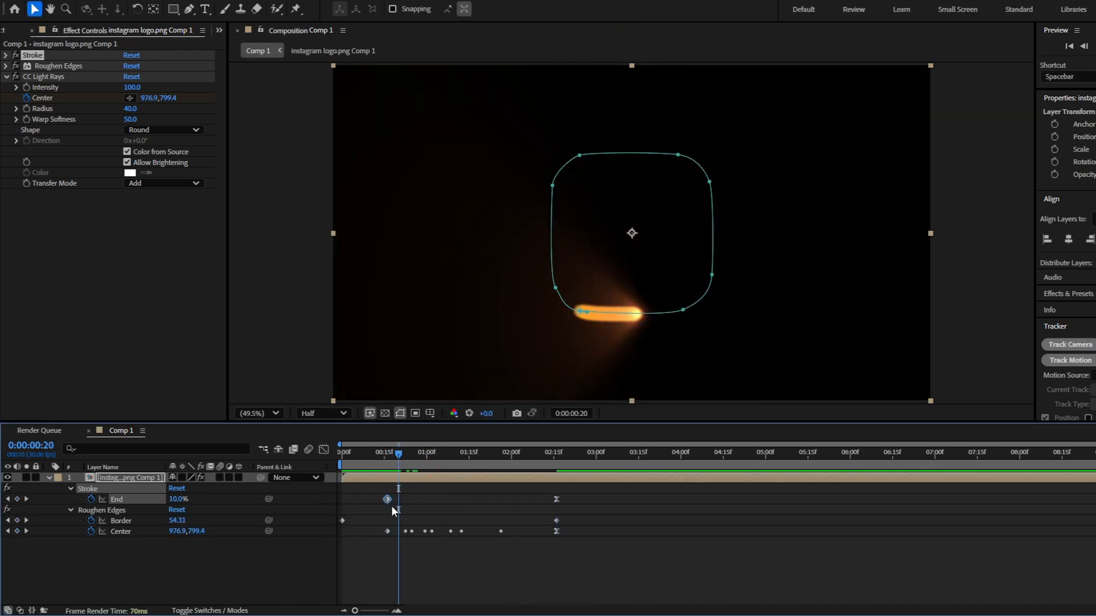
key("F9")
left_click(325, 450)
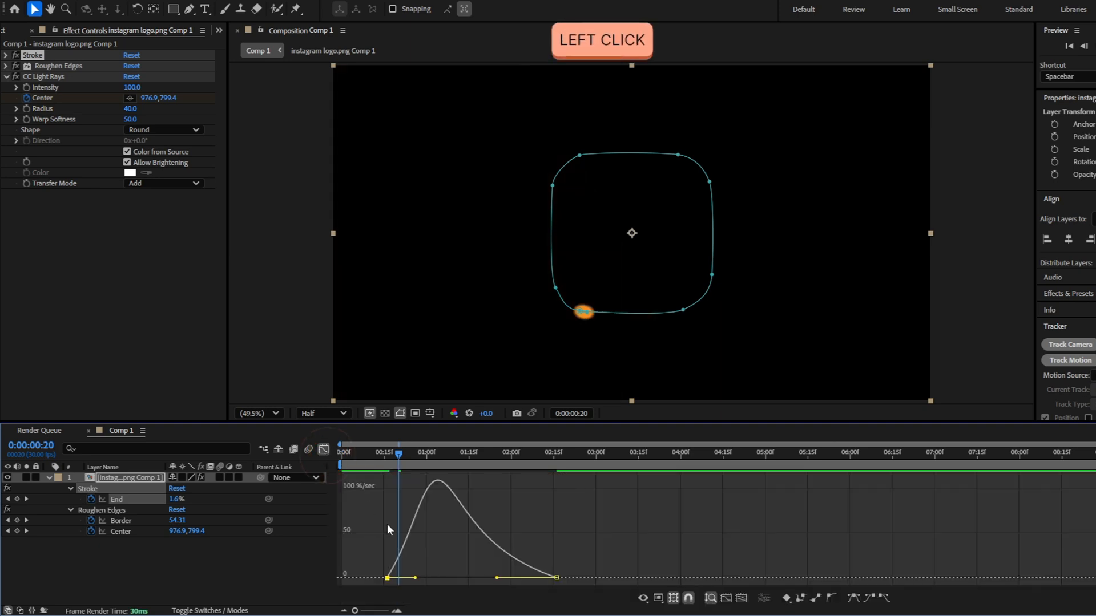
double_click(388, 578)
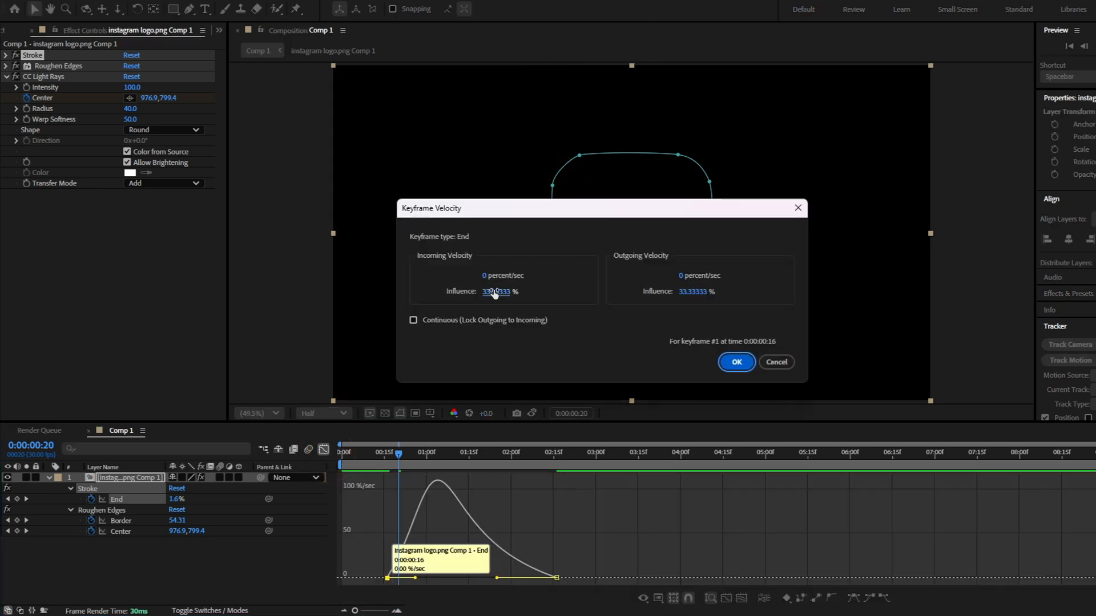
left_click(691, 292)
type("70")
key("Return")
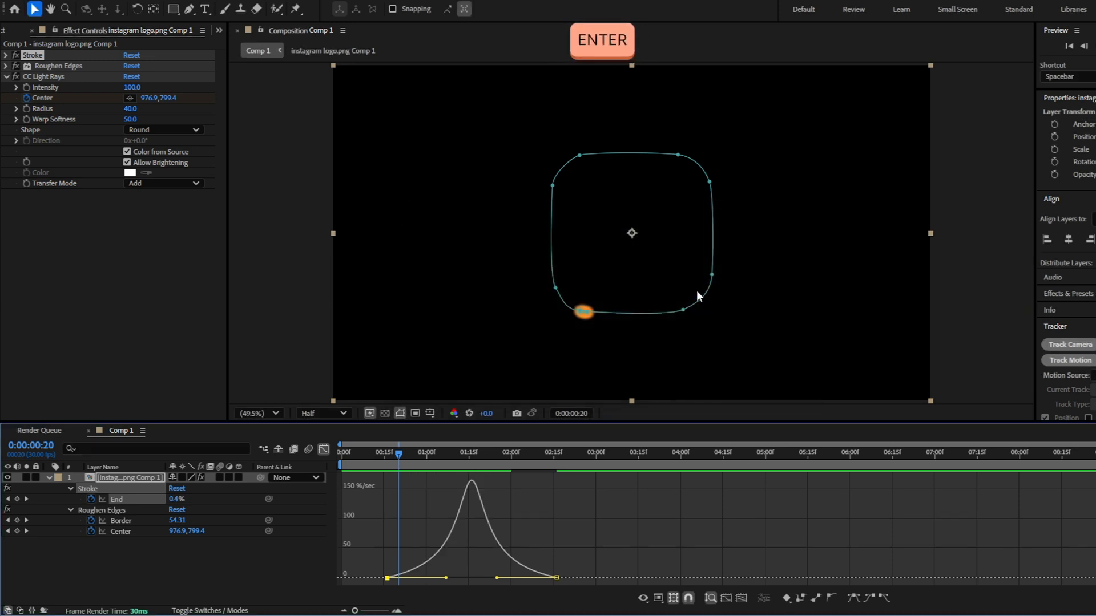
left_click(324, 449)
Apply Easy Ease to the first CC Light Rays Center keyframe and set its outgoing velocity influence to 70%
left_click(388, 531)
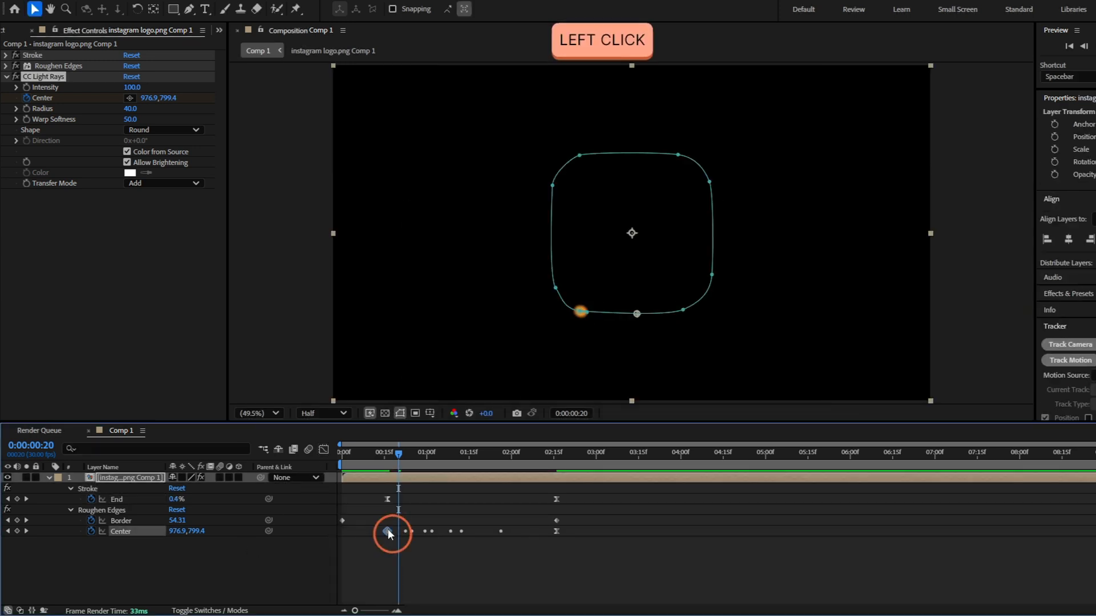
key("F9")
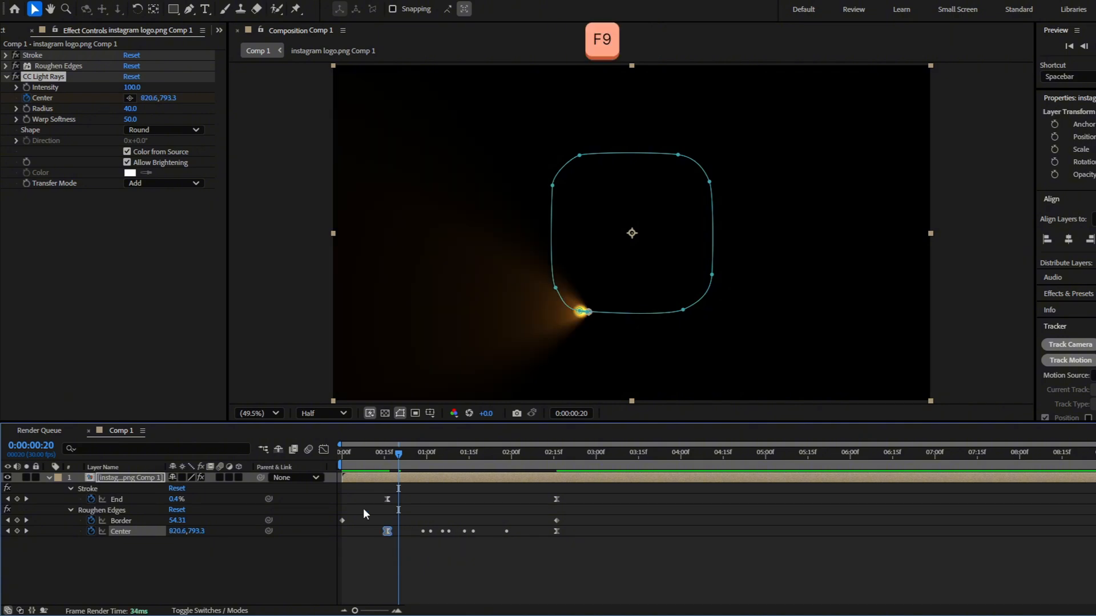
left_click(324, 449)
double_click(389, 578)
left_click(694, 291)
type("80")
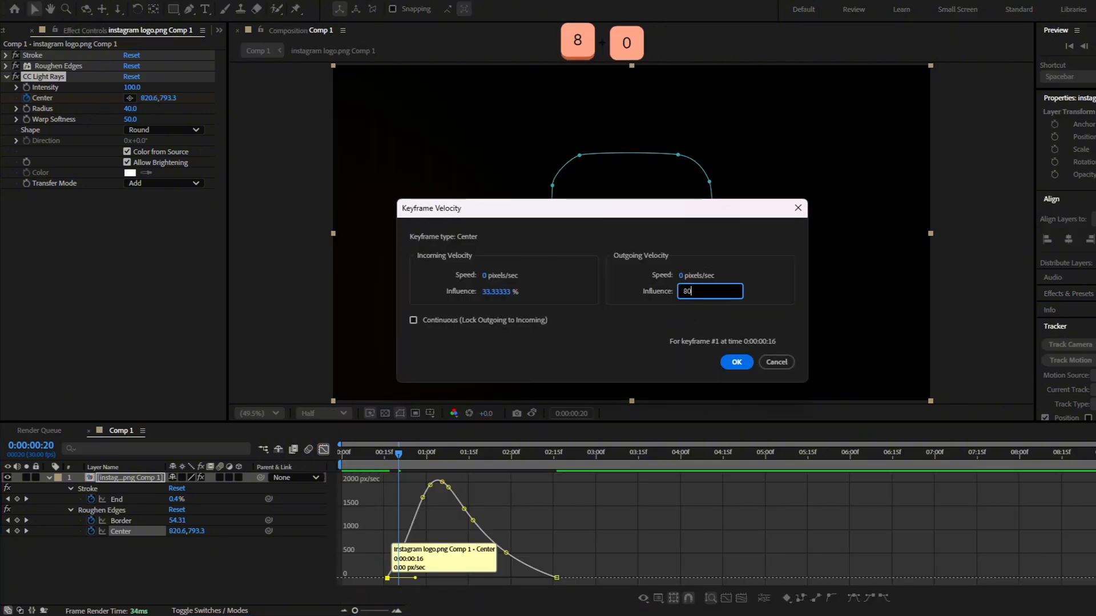
key("BackSpace")
key("BackSpace")
type("70")
key("Return")
left_click(323, 449)
Play back the eased outline and light ray animation from the start of the composition
left_click_drag(398, 455, 388, 455)
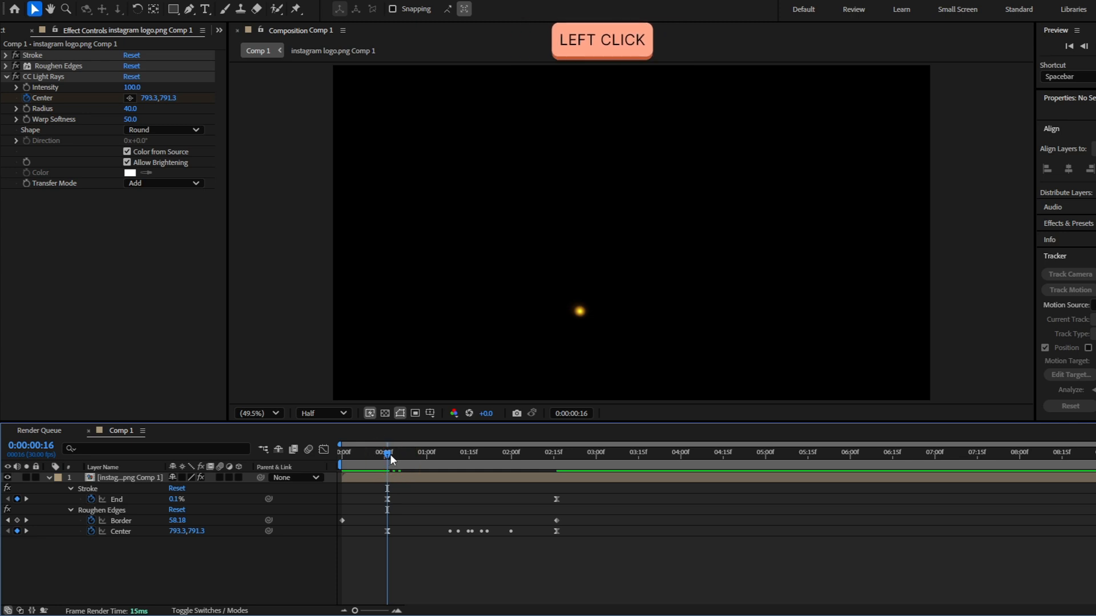
left_click_drag(389, 454, 344, 454)
key("space")
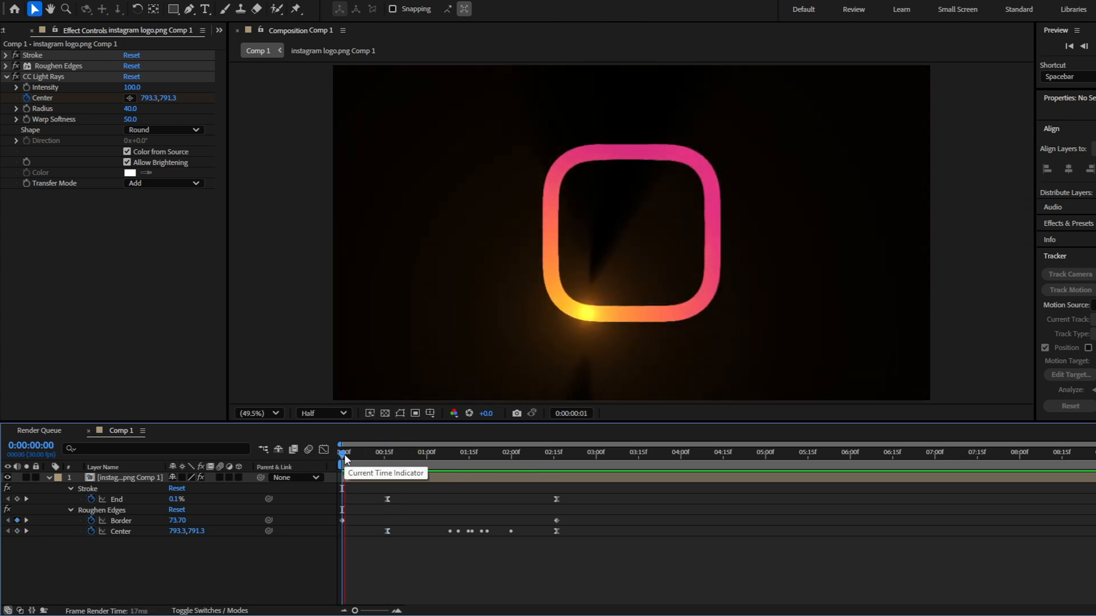
key("space")
key("space")
Reduce the CC Light Rays Radius to 28, judging the glow on the partly drawn outline around 0:00:01:25
left_click_drag(344, 454, 507, 455)
left_click(497, 457)
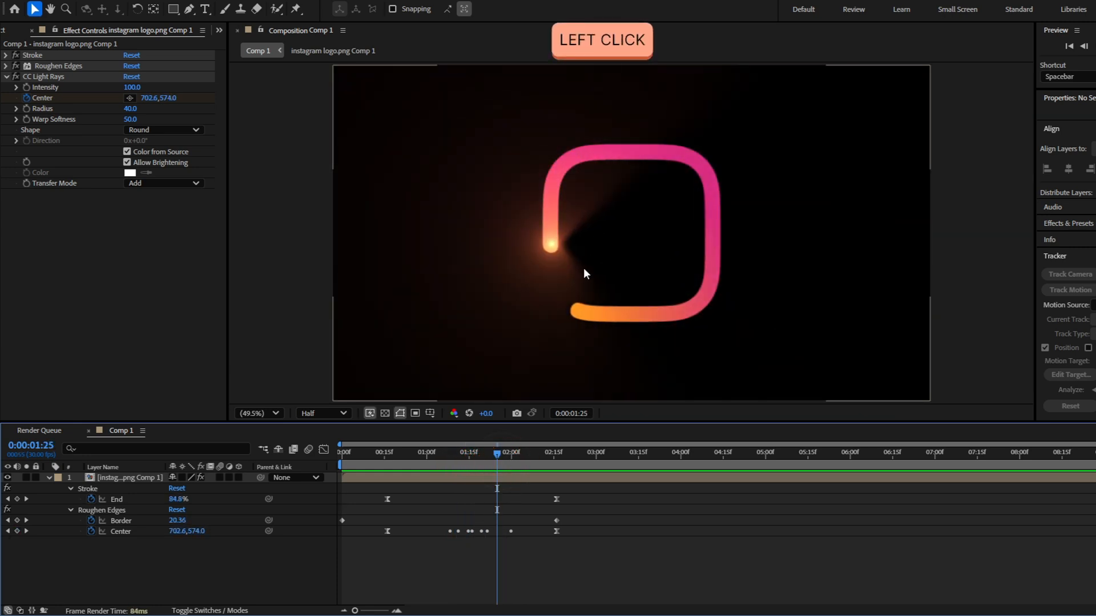
scroll(618, 228, "up", 3)
left_click_drag(412, 290, 399, 292)
scroll(617, 284, "down", 3)
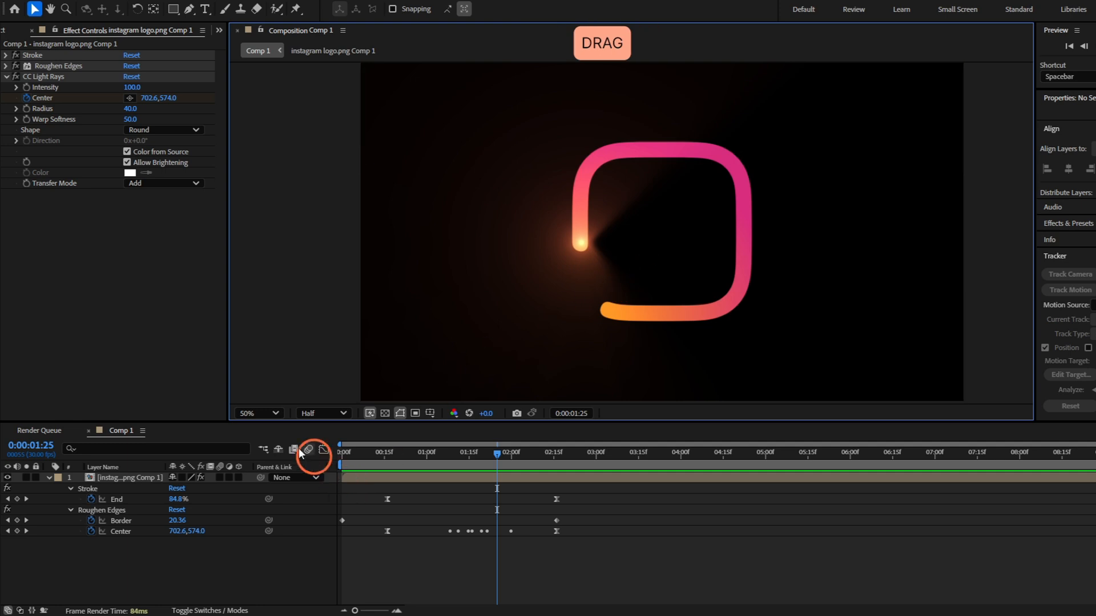
left_click(258, 413)
left_click(273, 184)
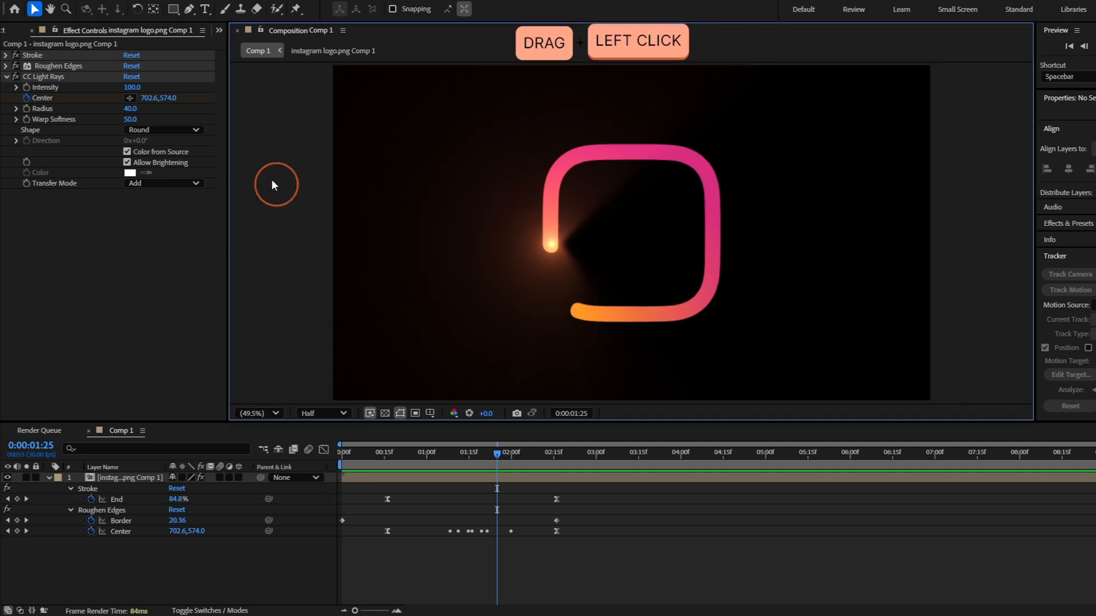
left_click(93, 97)
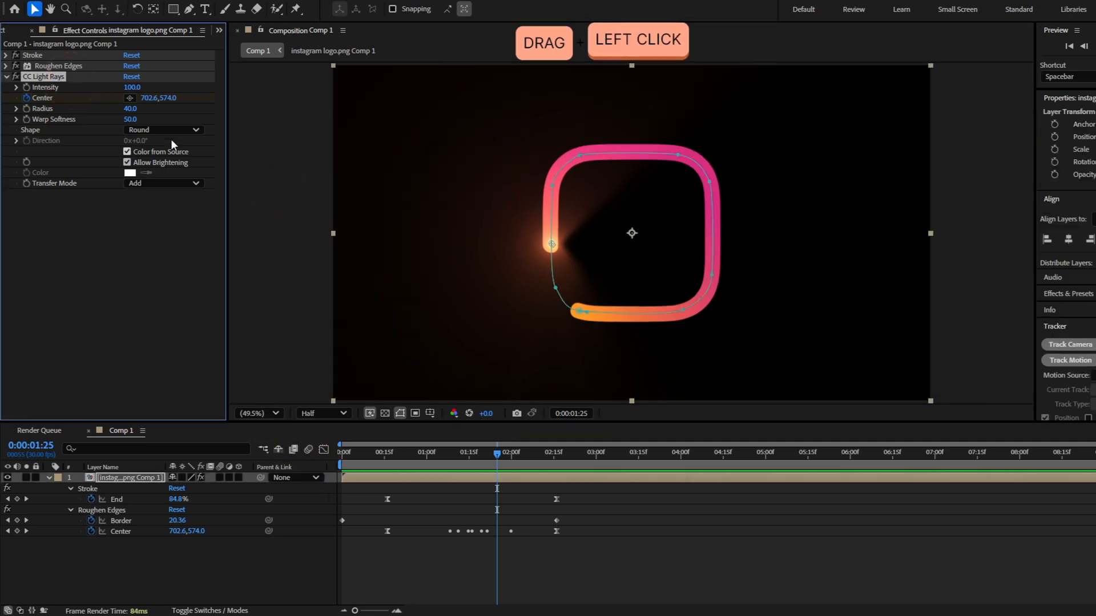
left_click(128, 109)
left_click_drag(126, 110, 124, 111)
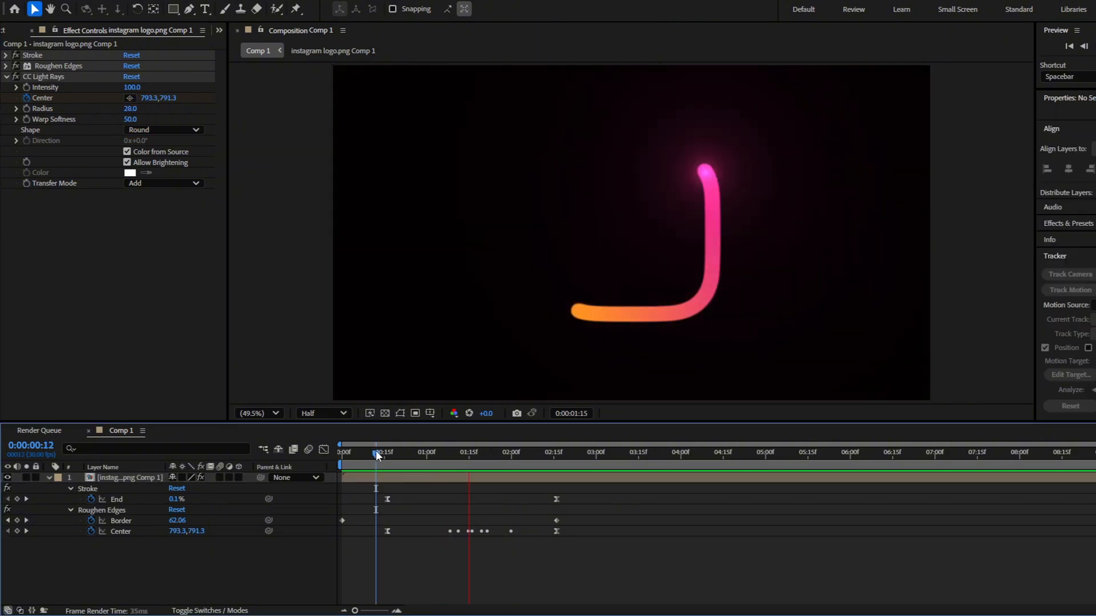
mouse_move(376, 456)
left_mouse_down()
mouse_move(526, 466)
mouse_move(409, 481)
mouse_move(516, 476)
mouse_move(483, 465)
mouse_move(375, 471)
mouse_move(506, 469)
left_mouse_up()
Enable keyframing for the CC Light Rays Intensity at 0:00:00:00 with a value of 0
left_click(335, 457, "shift")
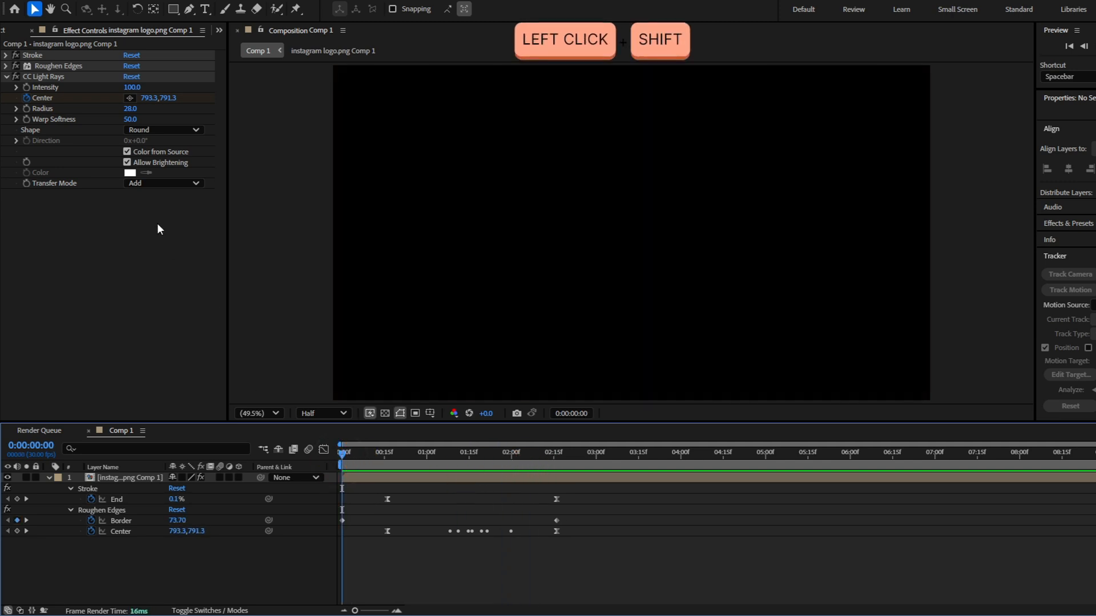
left_click(26, 88)
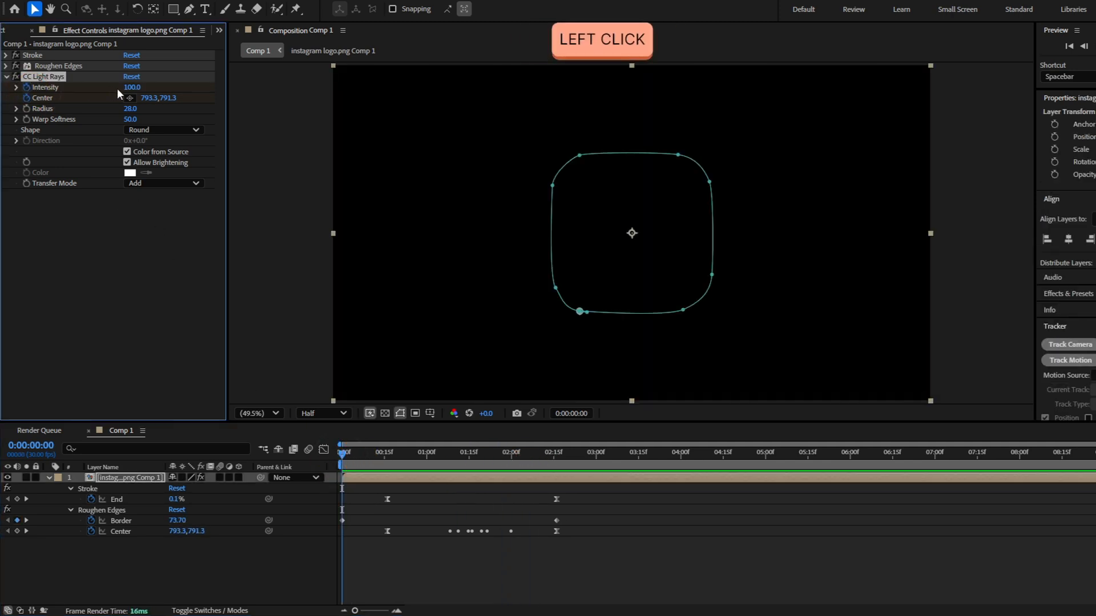
type("0")
key("Return")
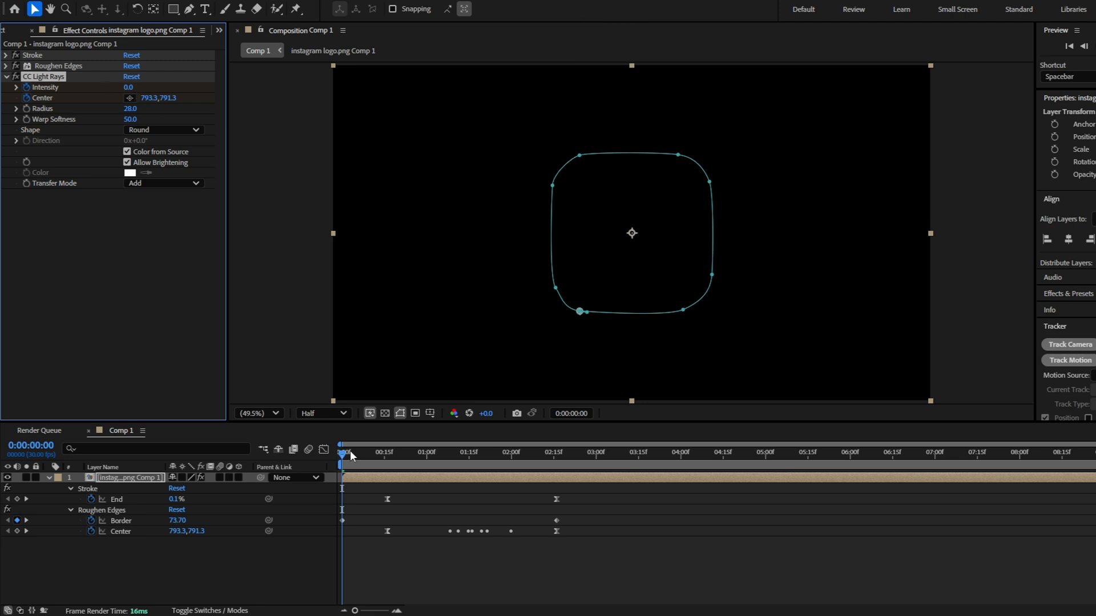
Raise the CC Light Rays Intensity to 243 at the first Stroke End keyframe, 0:00:00:16
left_click_drag(350, 451, 387, 464)
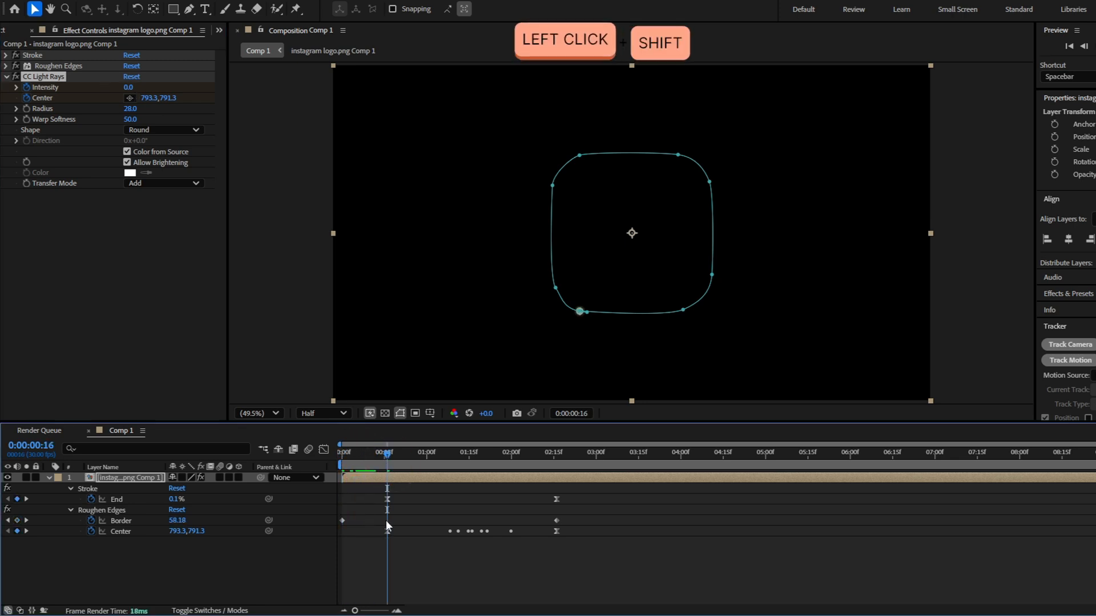
key("u")
key("u")
left_click_drag(172, 579, 317, 571)
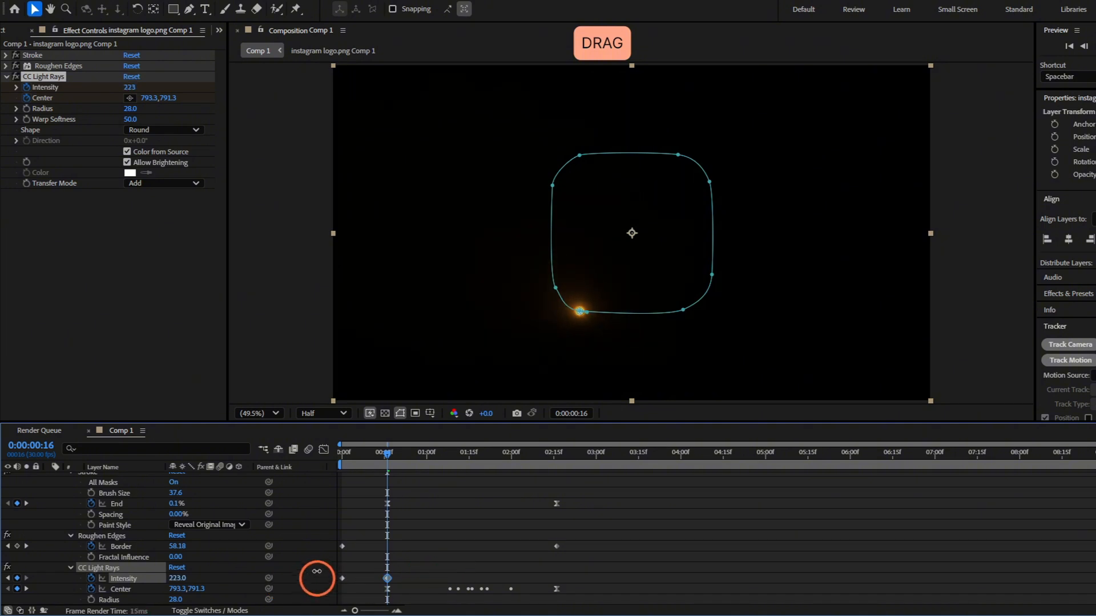
Apply Easy Ease to both CC Light Rays Intensity keyframes and play back the animation
left_click_drag(391, 572, 328, 581)
key("F9")
key("space")
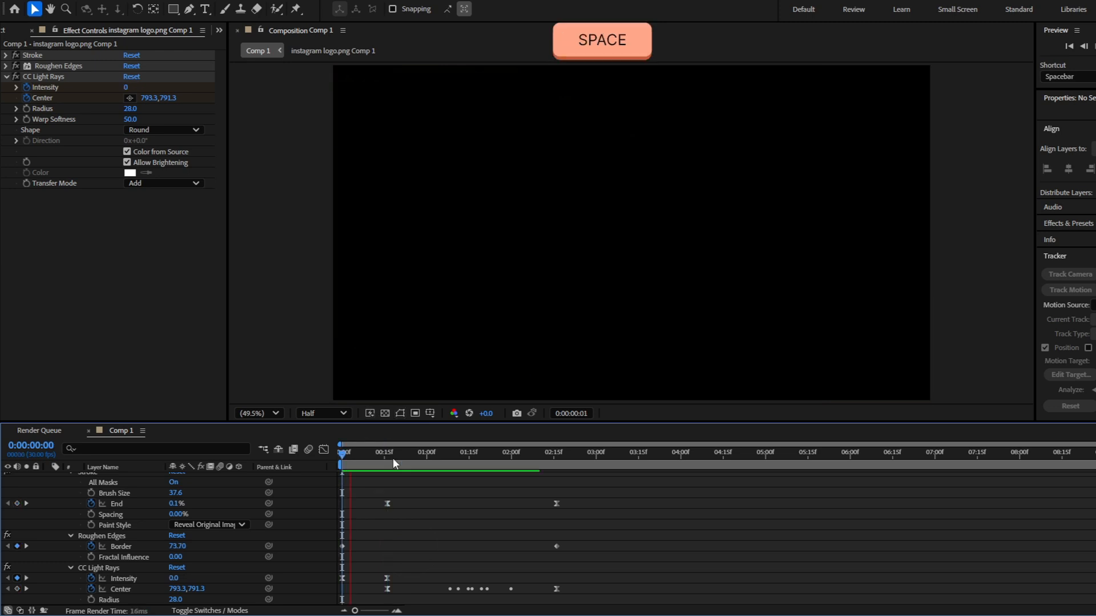
Hold the CC Light Rays Intensity at 243 with a keyframe at 0:00:01:23 and drop it to 0 at 0:00:02:06
mouse_move(488, 501)
left_mouse_down()
mouse_move(504, 502)
mouse_move(492, 505)
left_mouse_up()
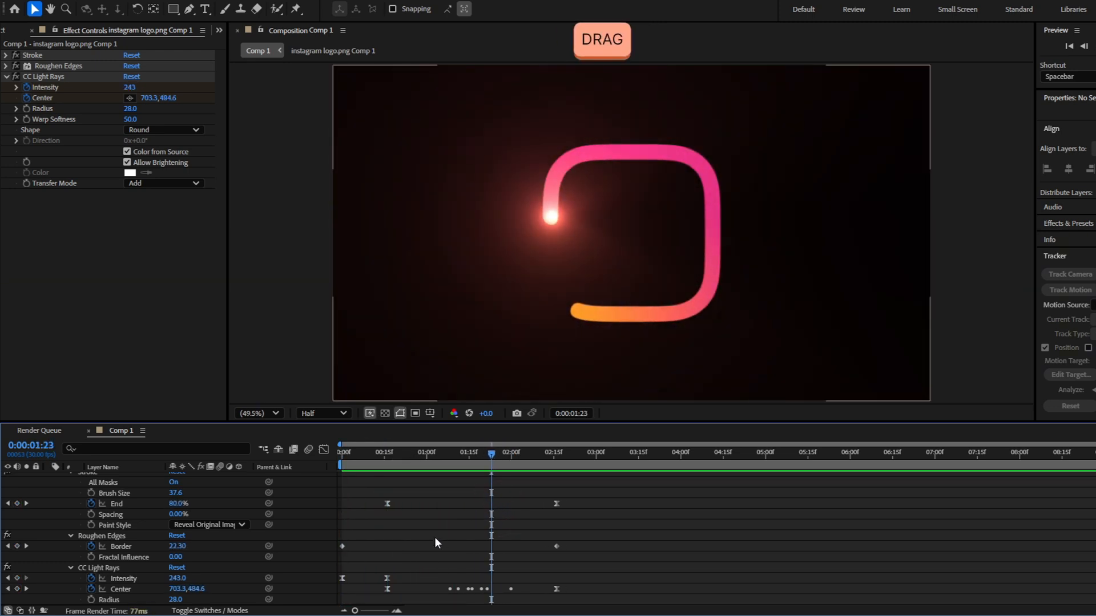
left_click(17, 579)
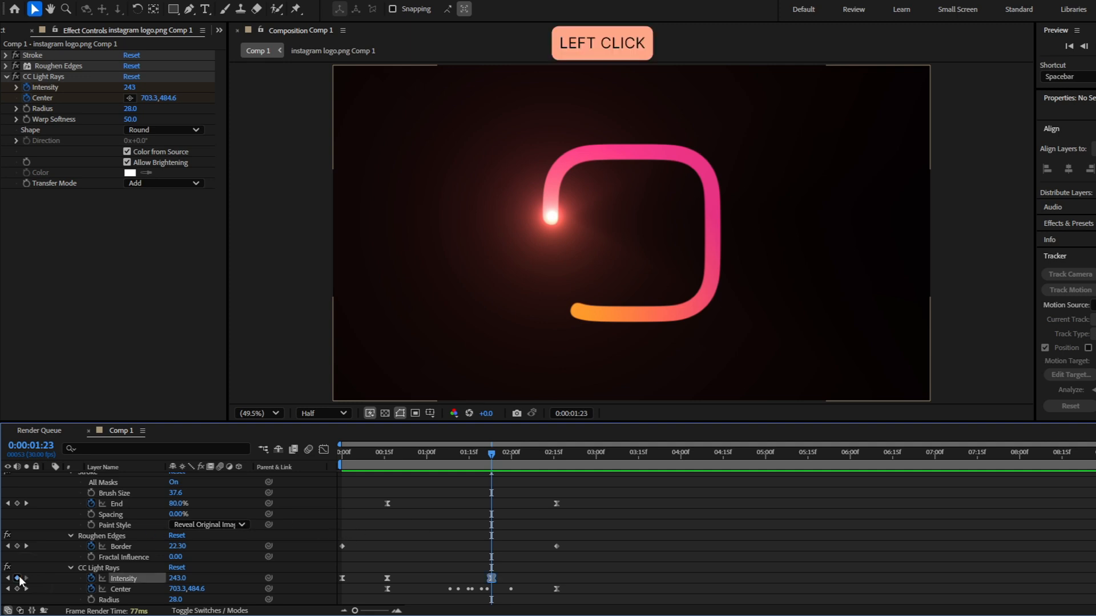
left_click_drag(491, 457, 529, 461)
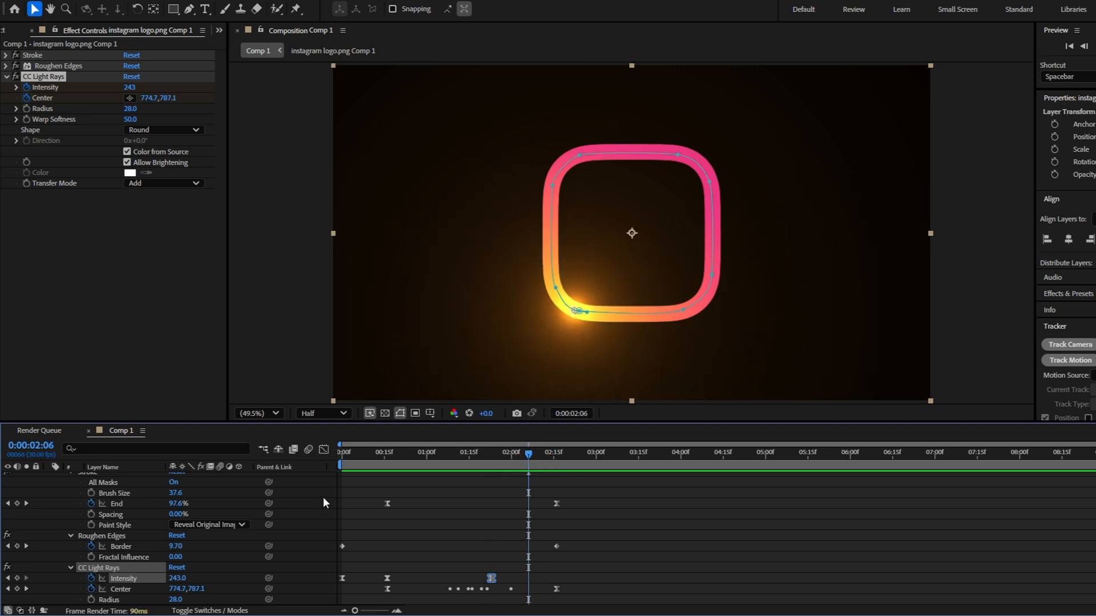
left_click(178, 578)
type("0")
key("Return")
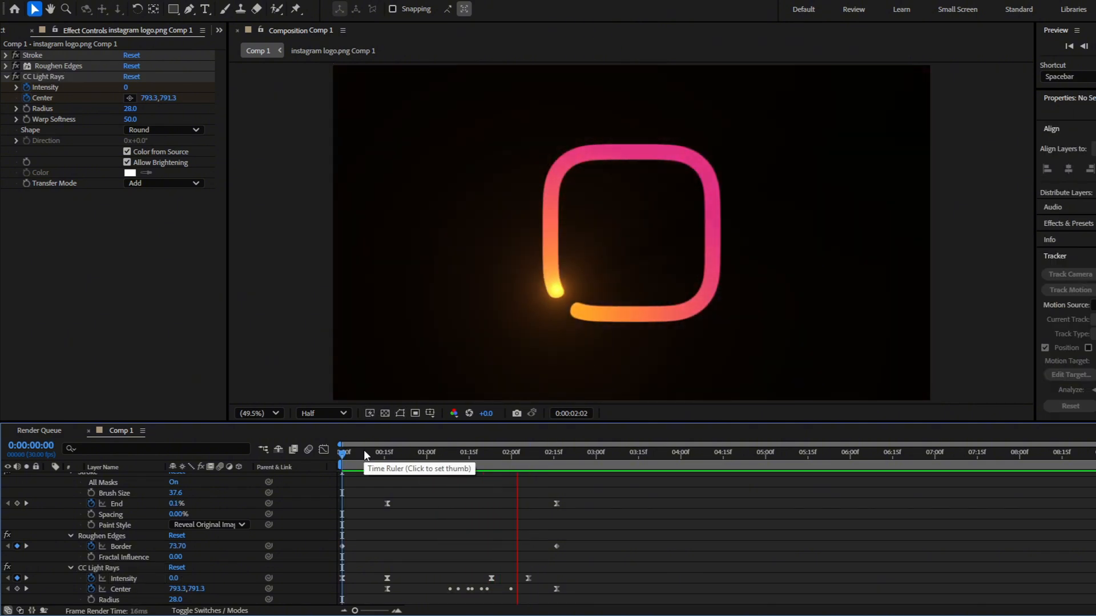
key("space")
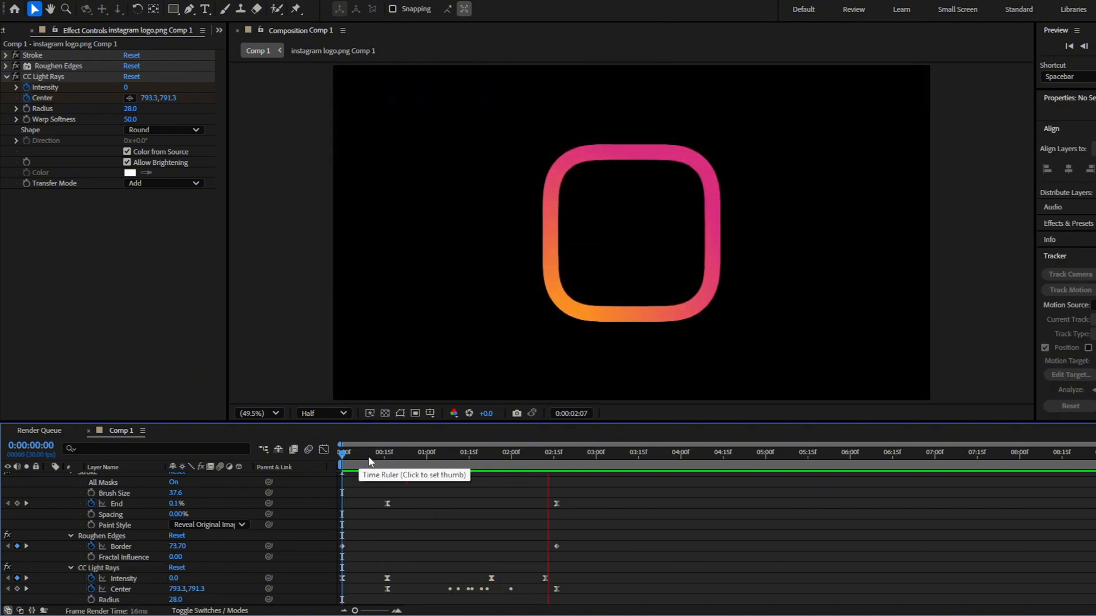
Duplicate the logo layer that carries the outline animation
left_click_drag(343, 463, 444, 482)
left_click(409, 481)
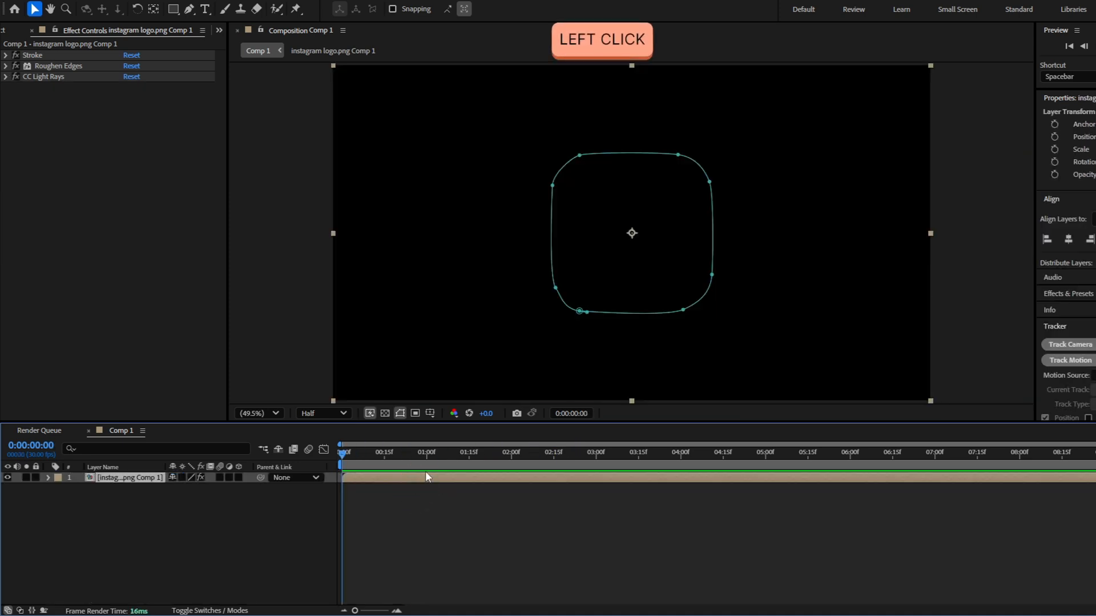
key("ctrl+d")
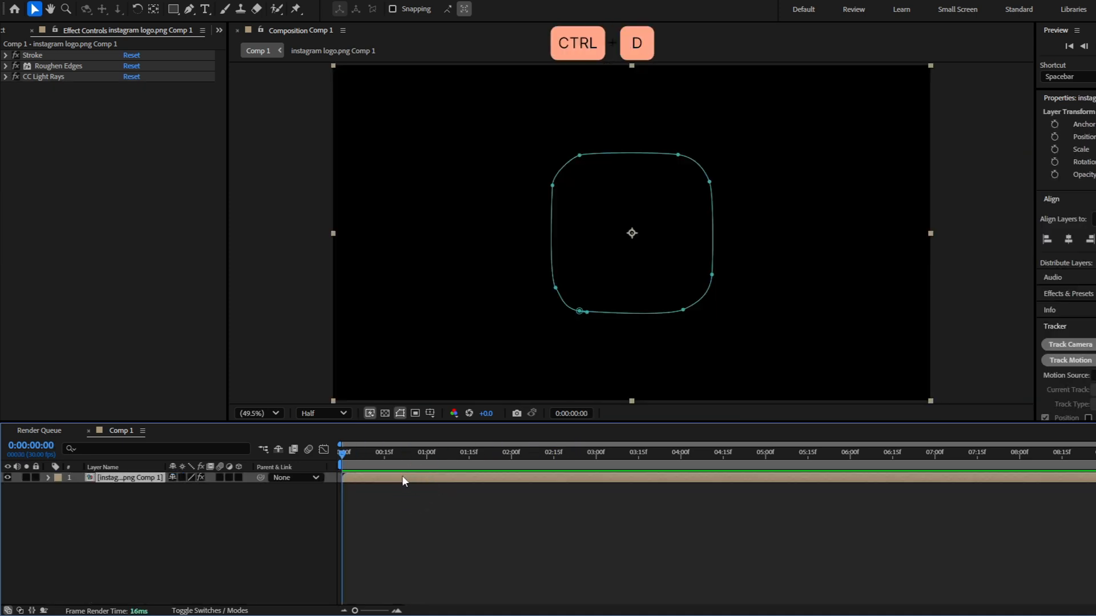
Delete the outline mask from the duplicated layer, with the time indicator at 0:00:01:25
left_click_drag(445, 455, 504, 453)
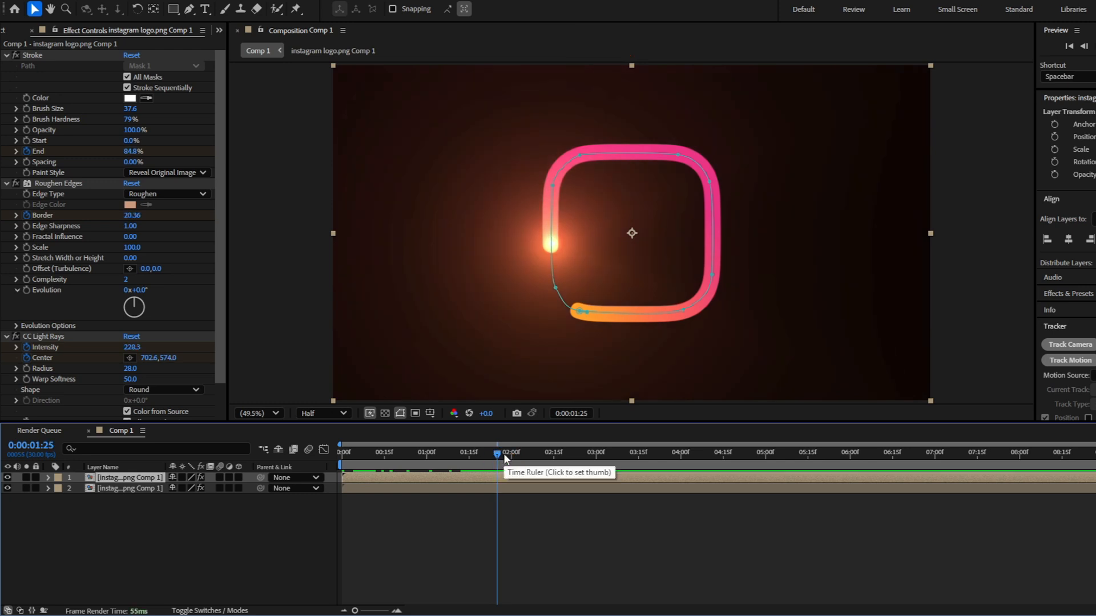
key("m")
left_click(114, 489)
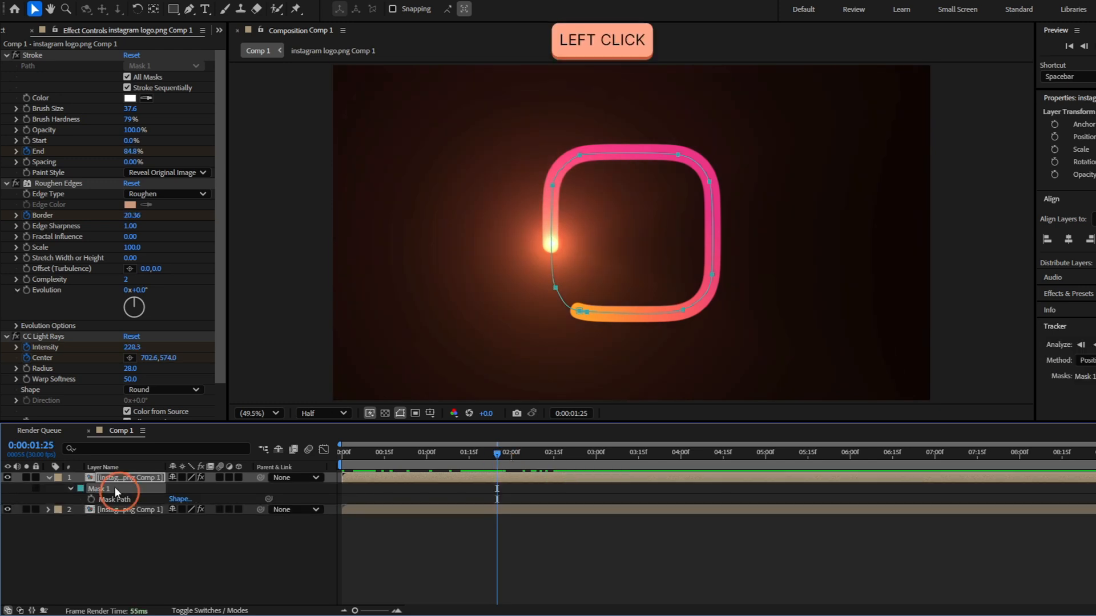
key("Delete")
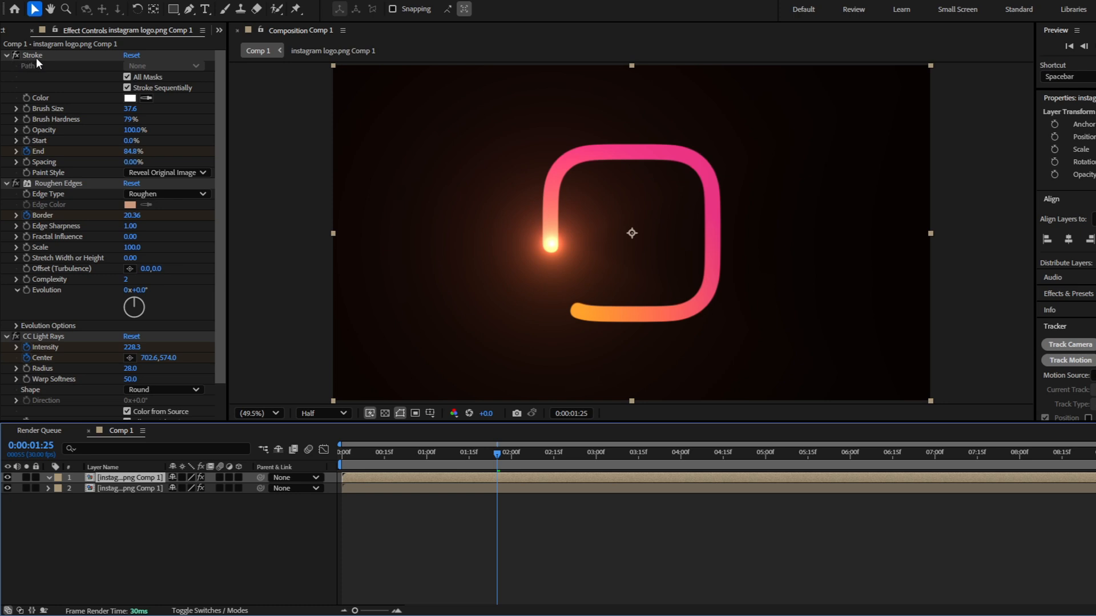
Disable the duplicate's Stroke effect and trace a closed circular mask along the logo's inner ring with the Pen tool
left_click(17, 55)
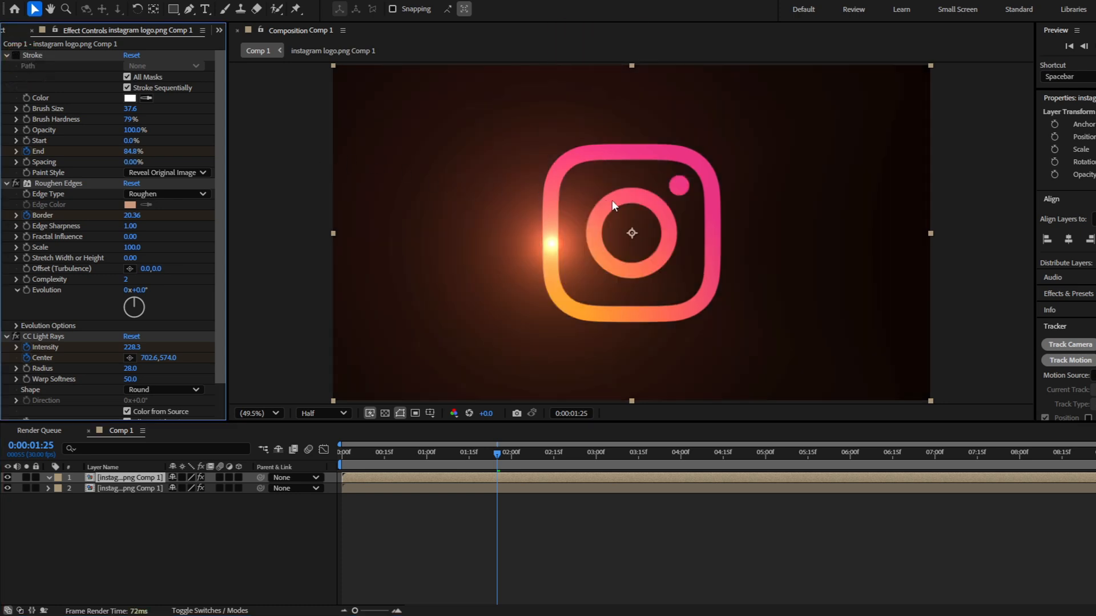
key("g")
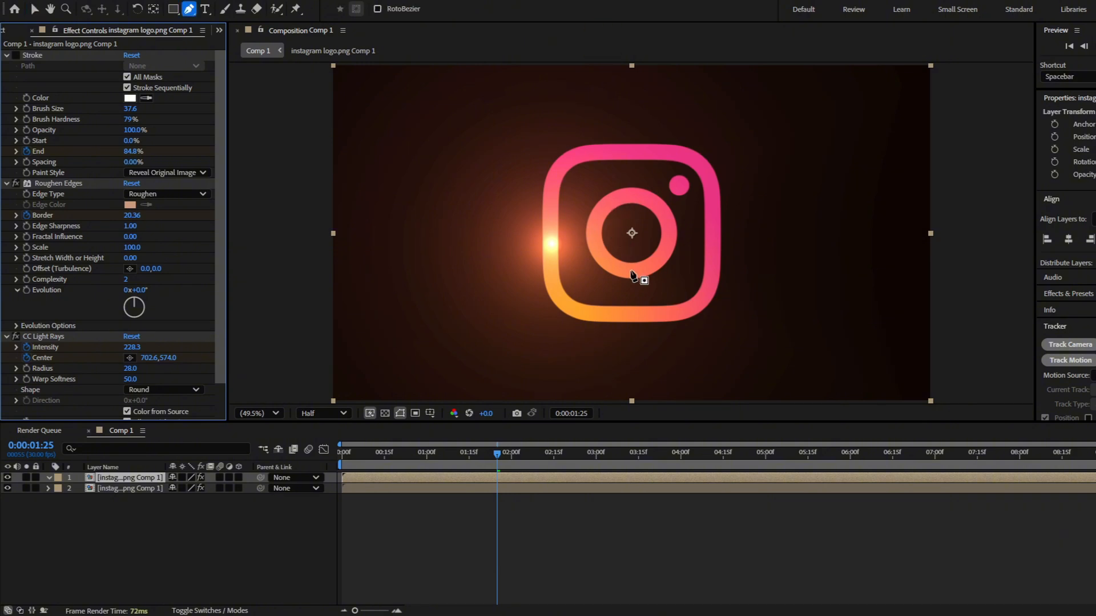
left_click(632, 269, "shift")
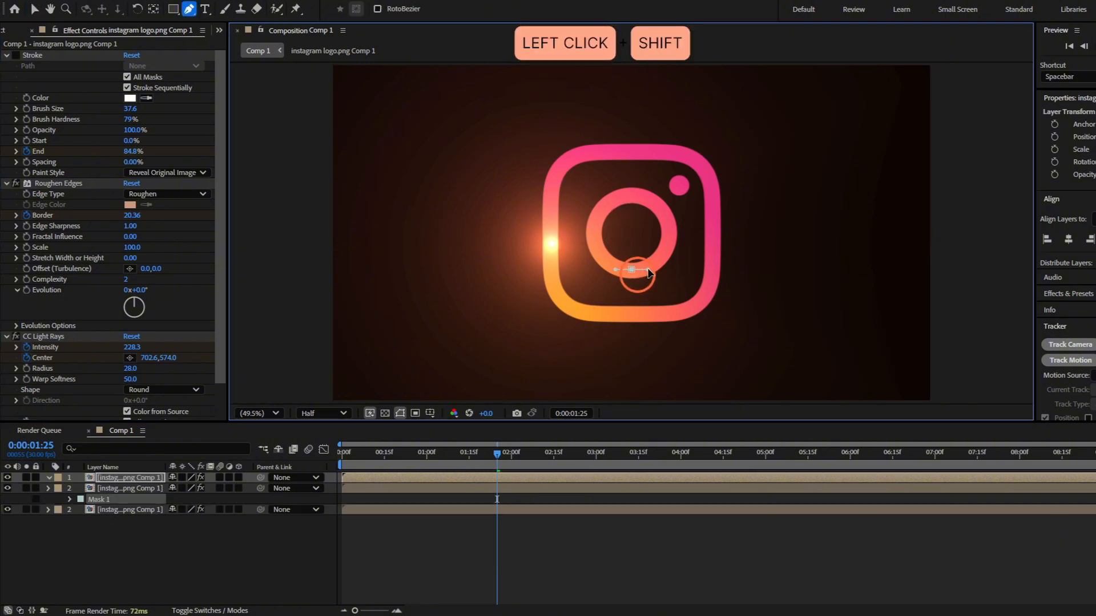
left_click_drag(669, 231, 671, 237)
left_click(625, 198, "shift")
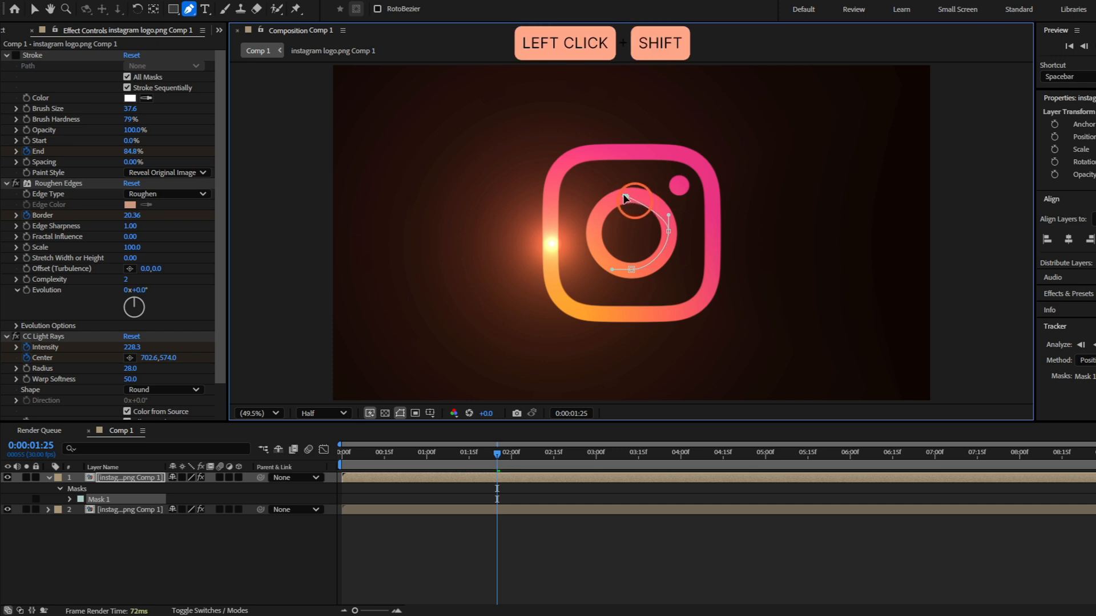
key("ctrl+z")
left_click_drag(630, 281, 652, 284)
left_click_drag(595, 220, 633, 195)
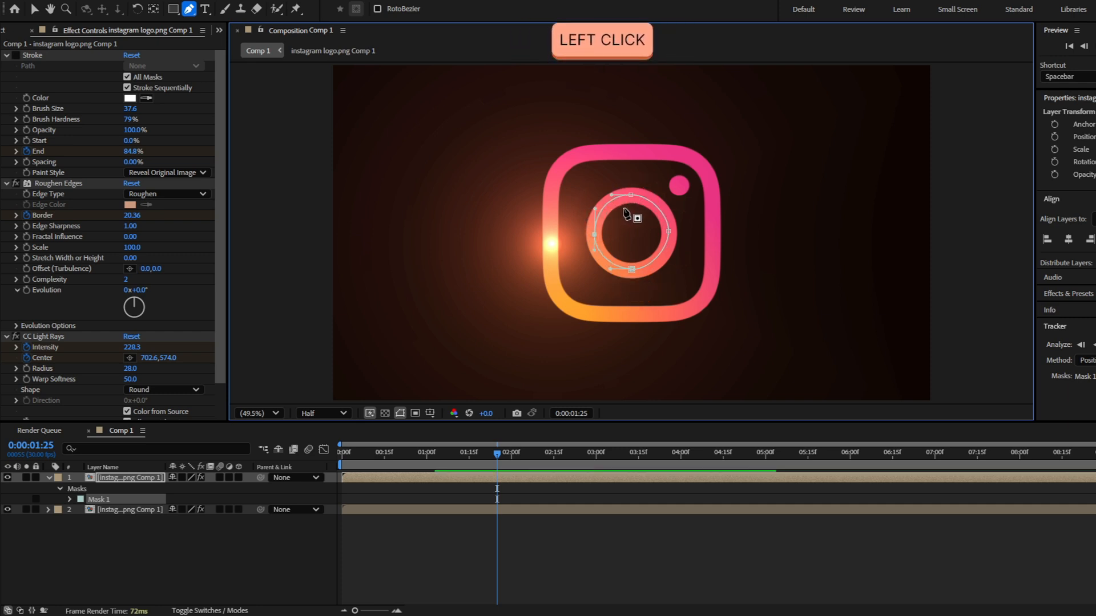
Go to the first Stroke End keyframe at 0:00:00:16 and copy the circular mask's Mask Path
left_click(122, 498)
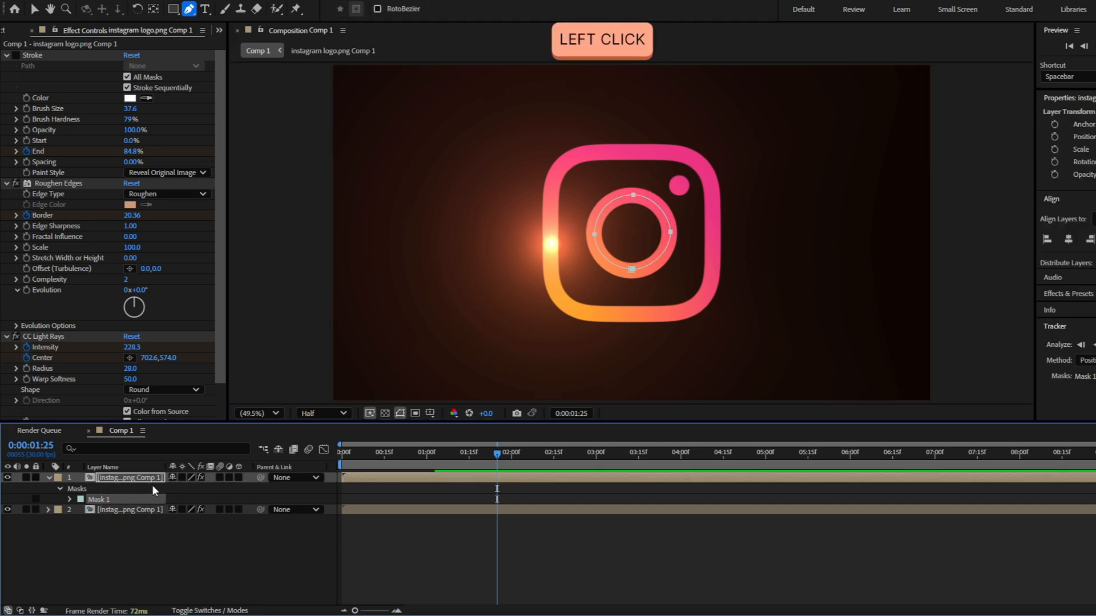
key("u")
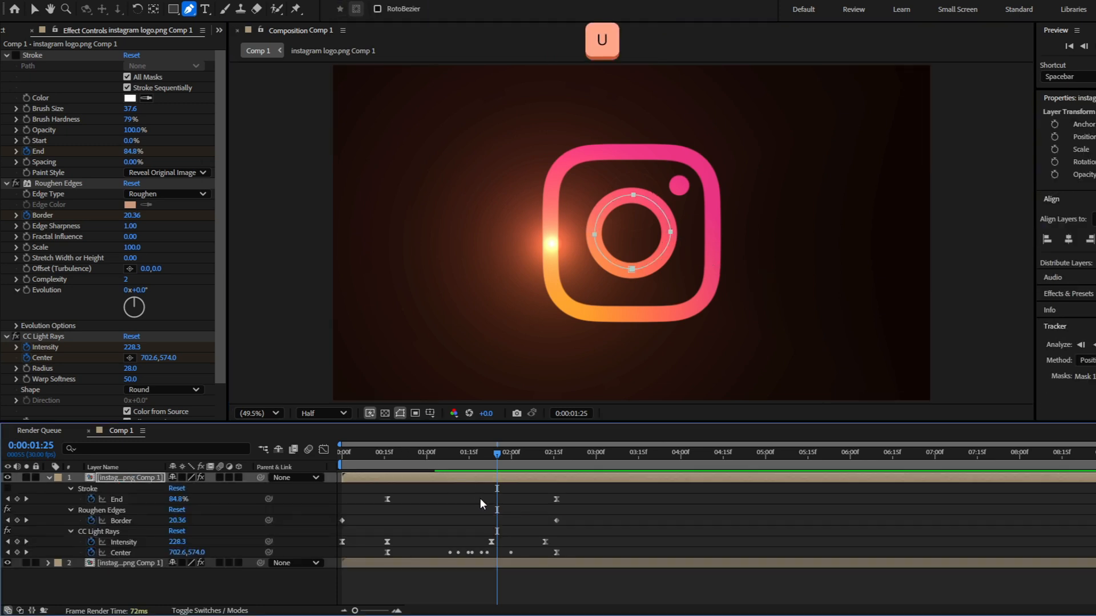
left_click(395, 463, "shift")
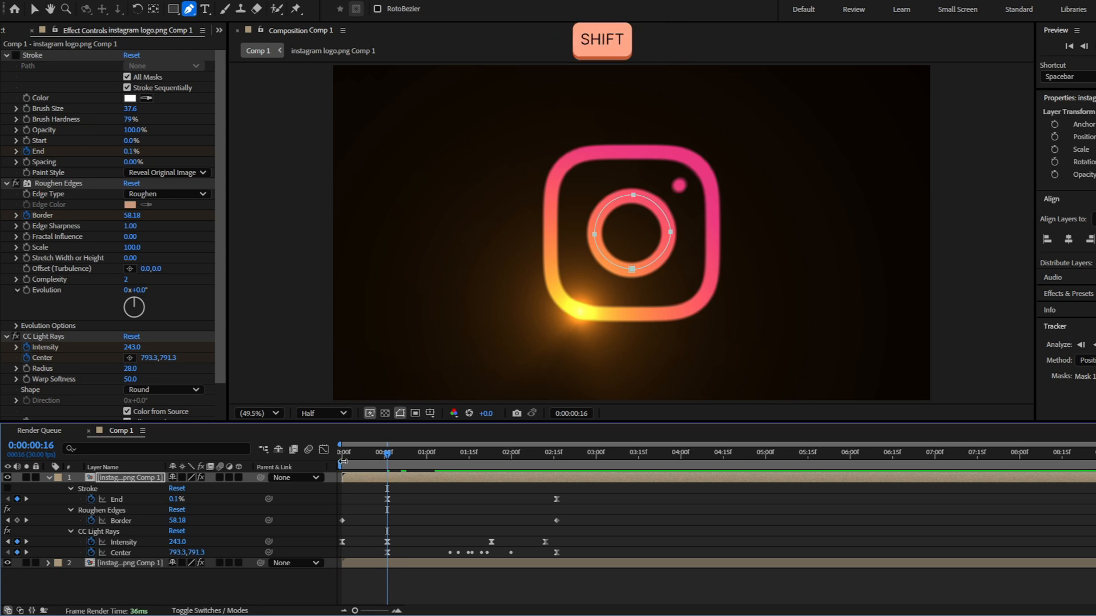
key("m")
left_click(112, 498)
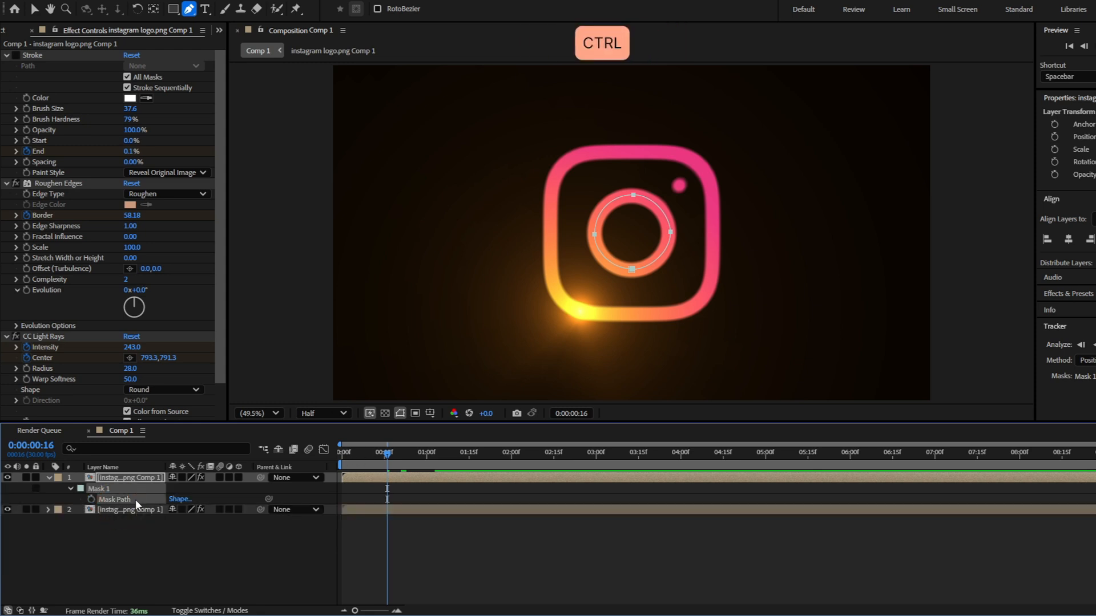
key("ctrl+c")
Replace all CC Light Rays Center keyframes on the duplicate with the copied circular path, starting at 0:00:00:16
key("u")
left_click_drag(370, 551, 507, 557)
left_click_drag(594, 556, 601, 557)
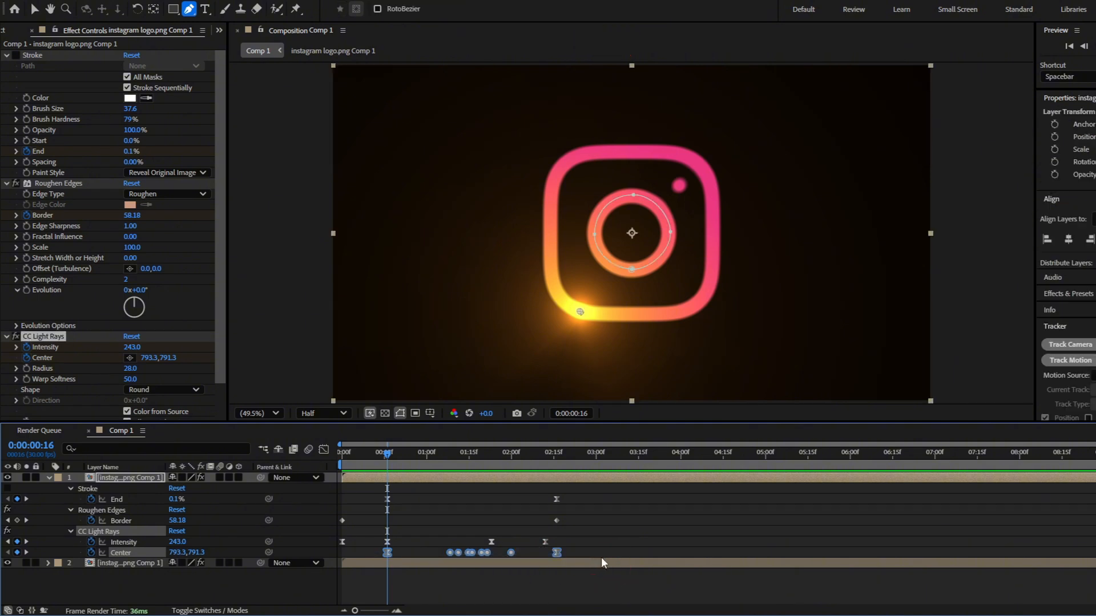
key("Delete")
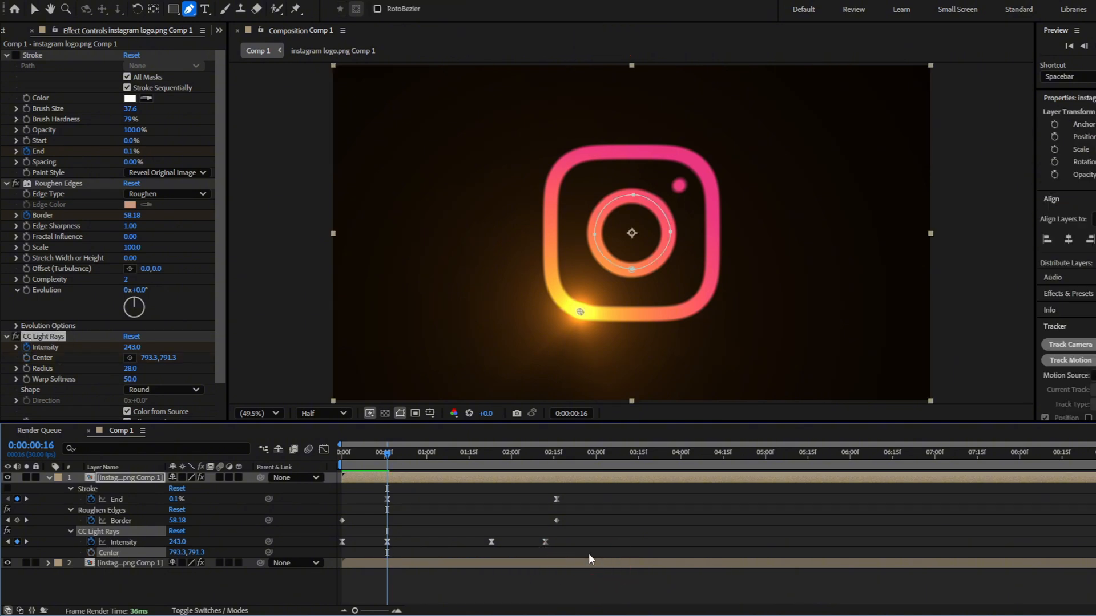
key("ctrl+v")
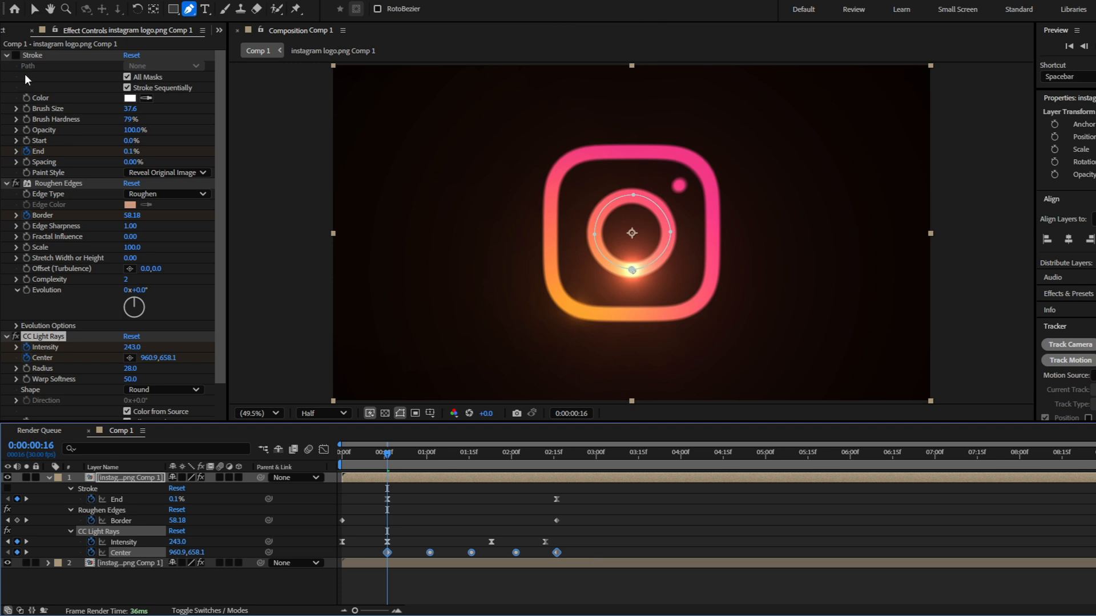
Re-enable the Stroke effect and apply Easy Ease to the last CC Light Rays Center keyframe at 0:00:02:16
left_click(16, 55)
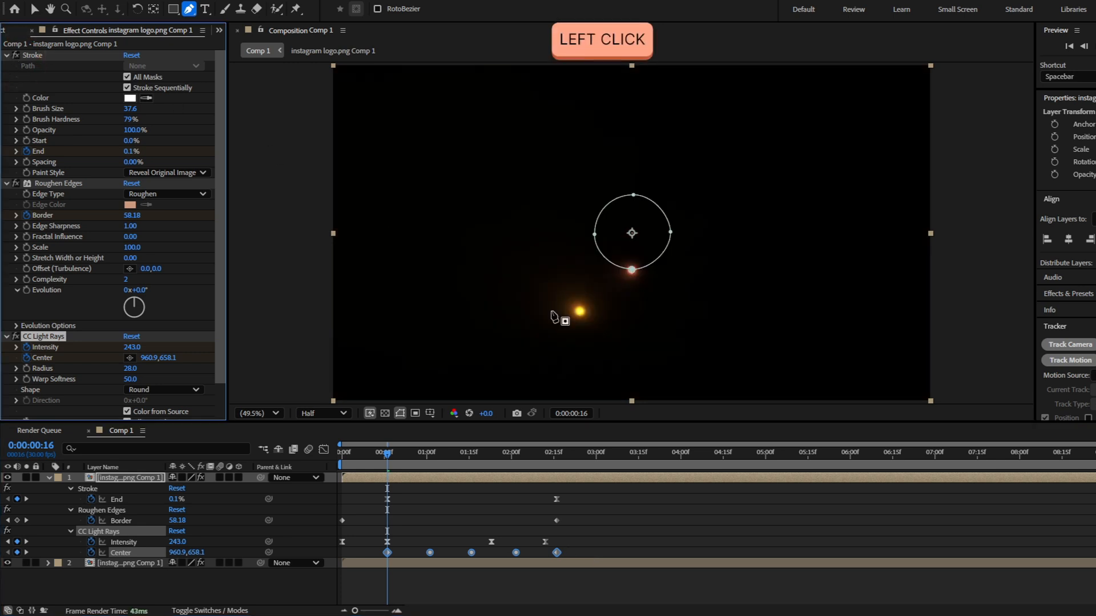
left_click(571, 547)
left_click(559, 552)
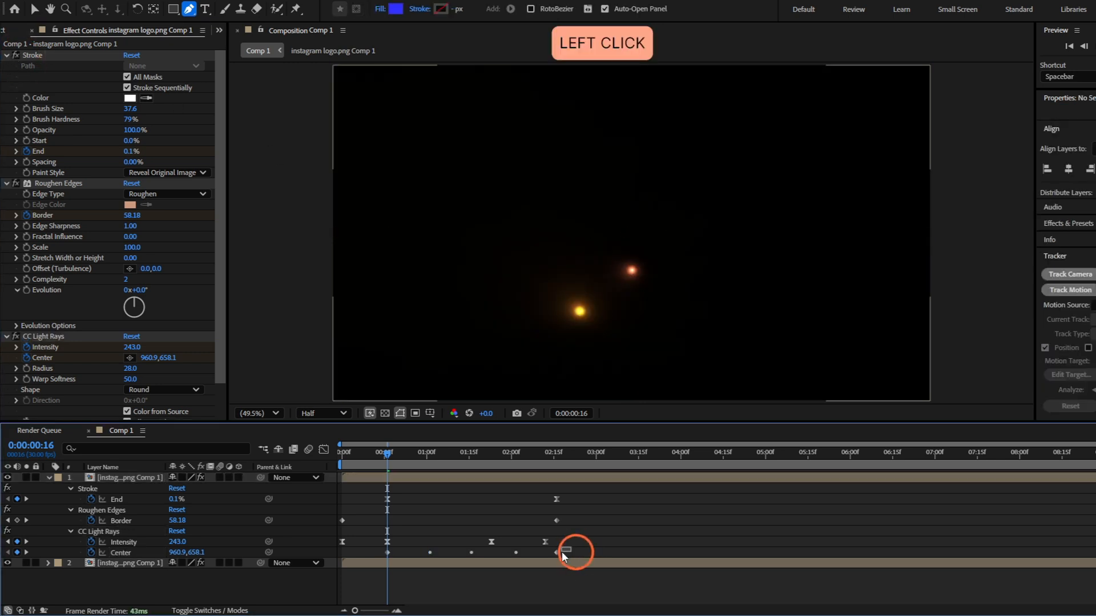
Set the incoming velocity influence of the last Center keyframe to 70%
left_click(324, 450)
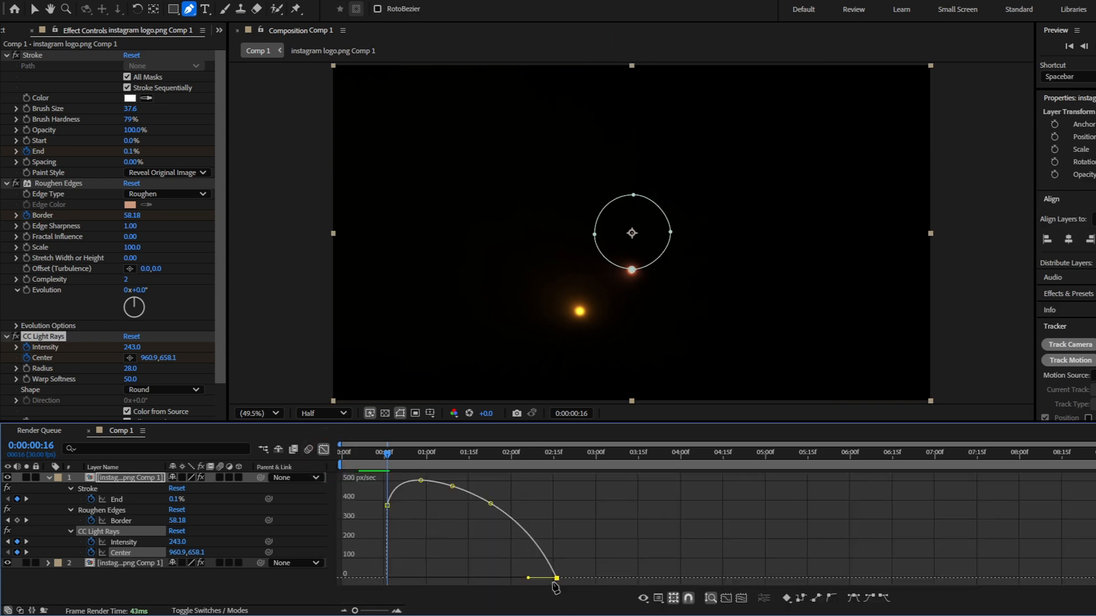
left_click(559, 584)
key("ctrl+z")
double_click(557, 578)
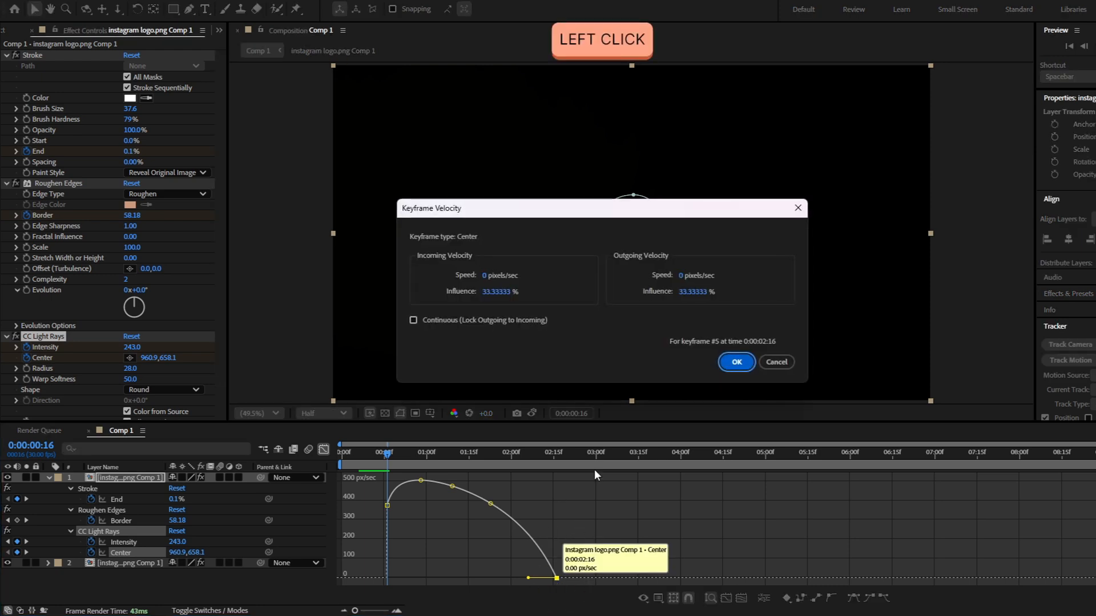
type("70")
key("Return")
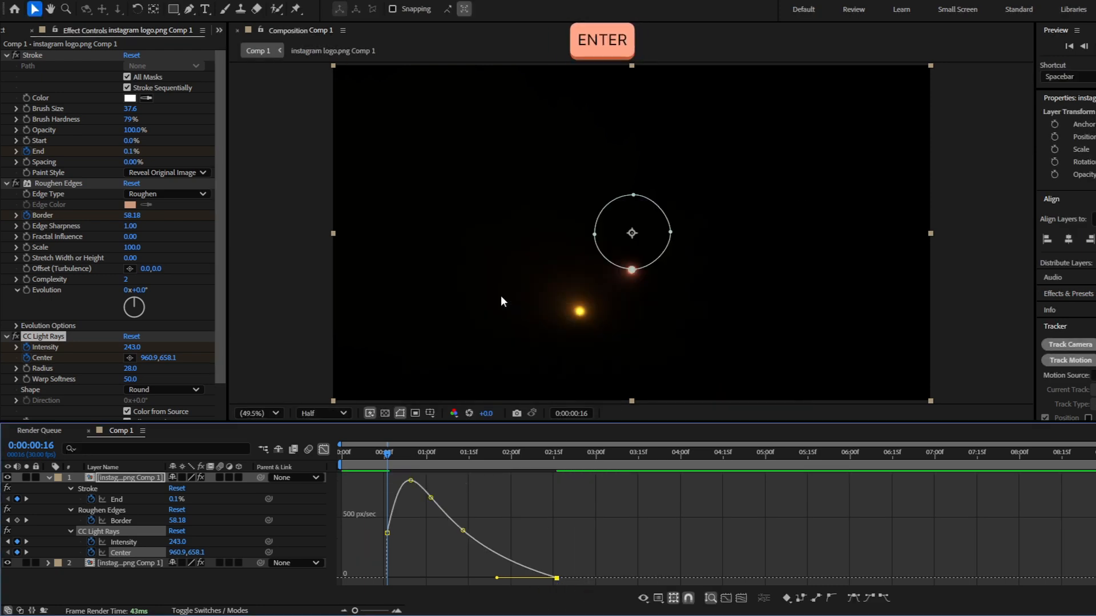
Apply Easy Ease to the first Center keyframe, match its outgoing influence to the last keyframe's, and play back the animation
left_click(333, 235)
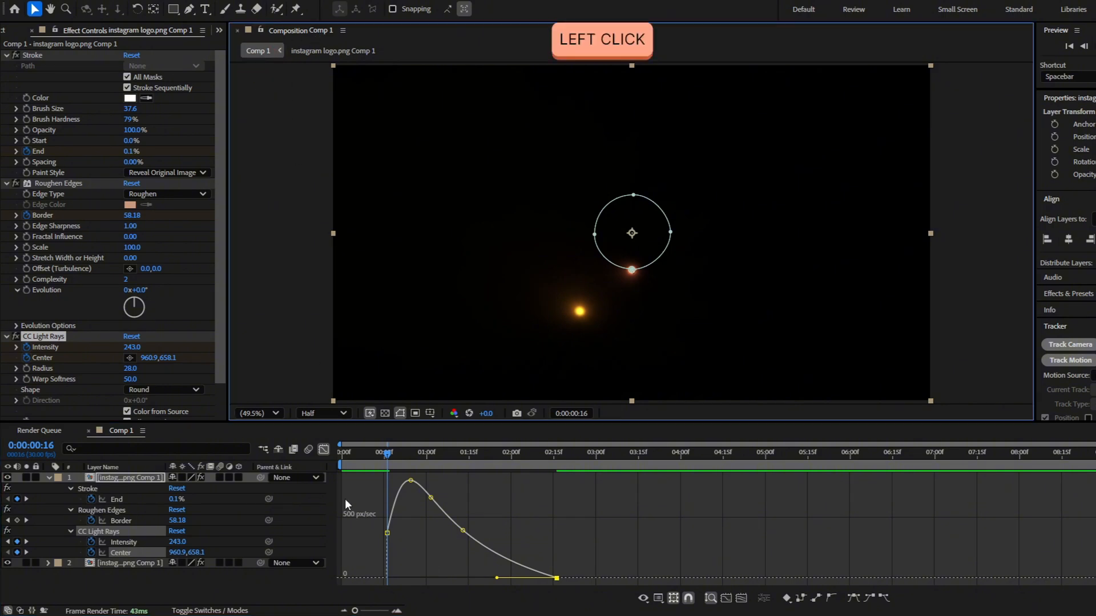
left_click(324, 450)
left_click(386, 552)
key("F9")
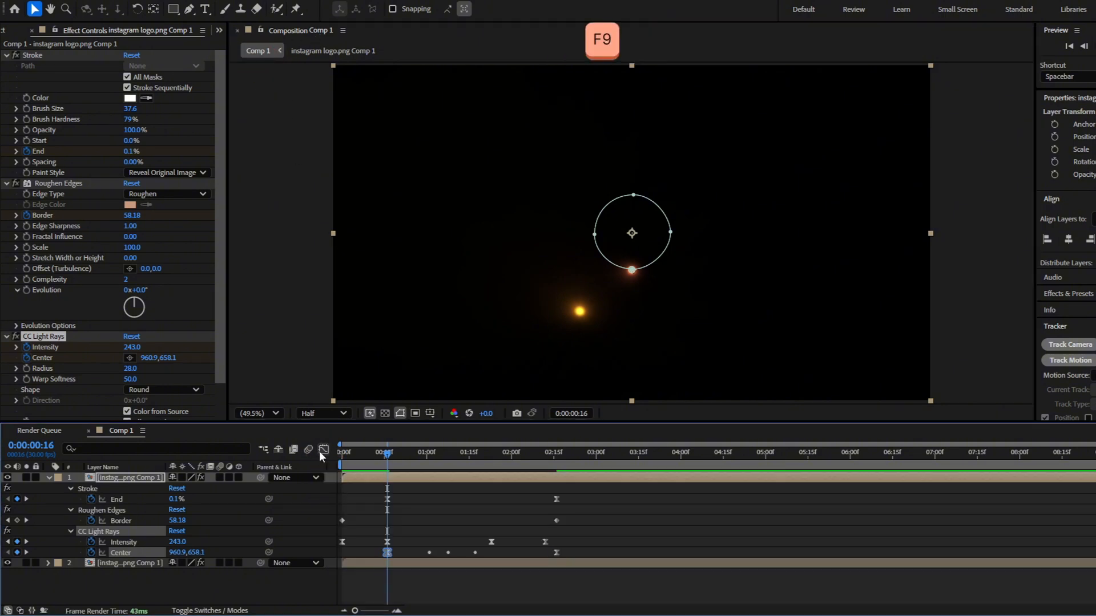
left_click(323, 450)
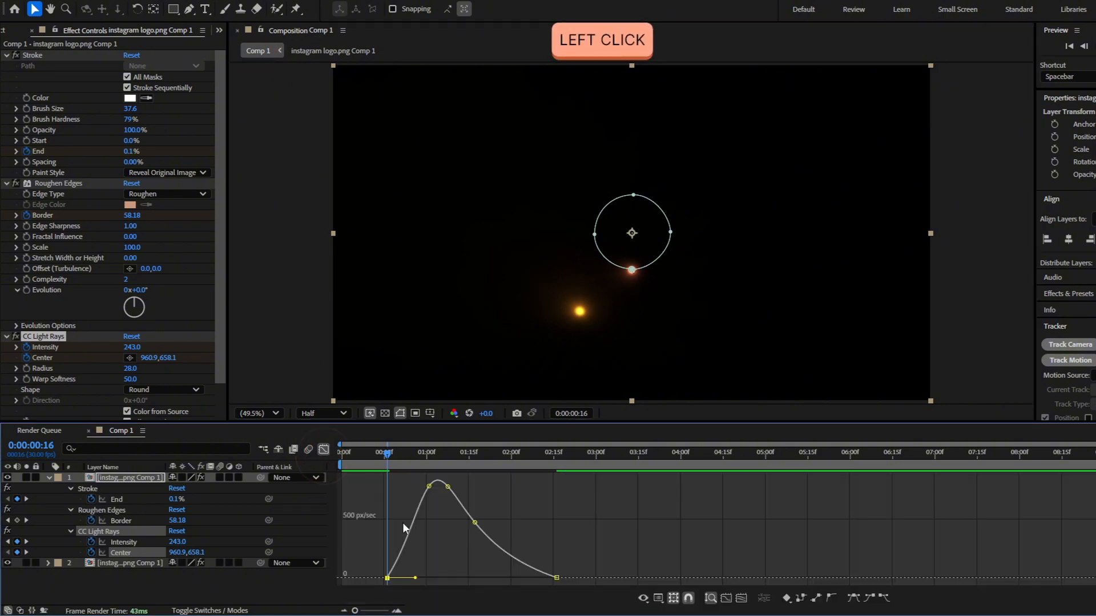
double_click(387, 578)
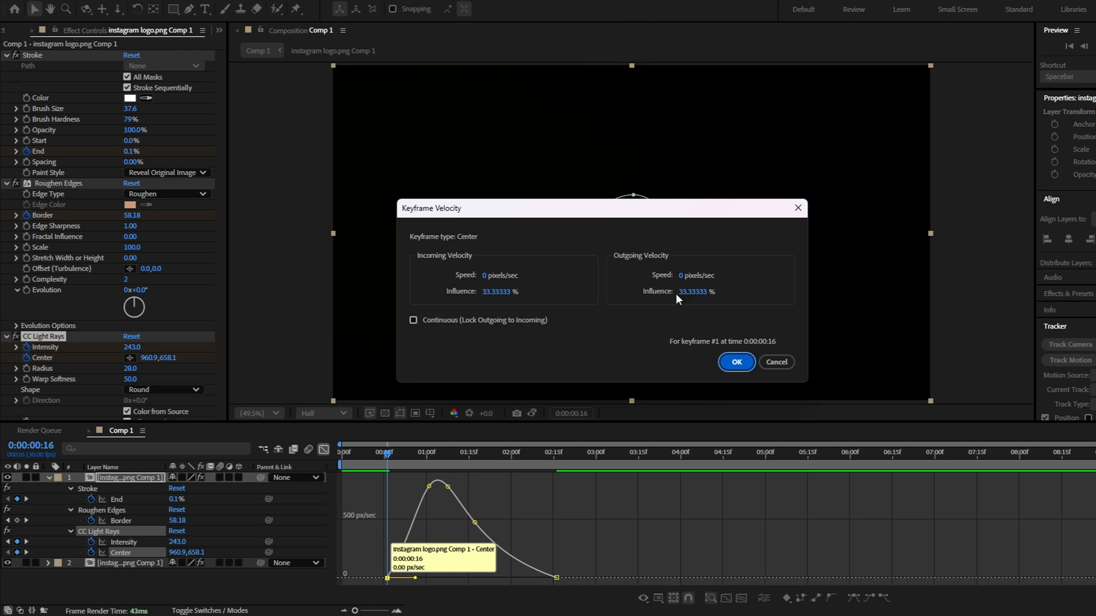
left_click(698, 292)
key("Return")
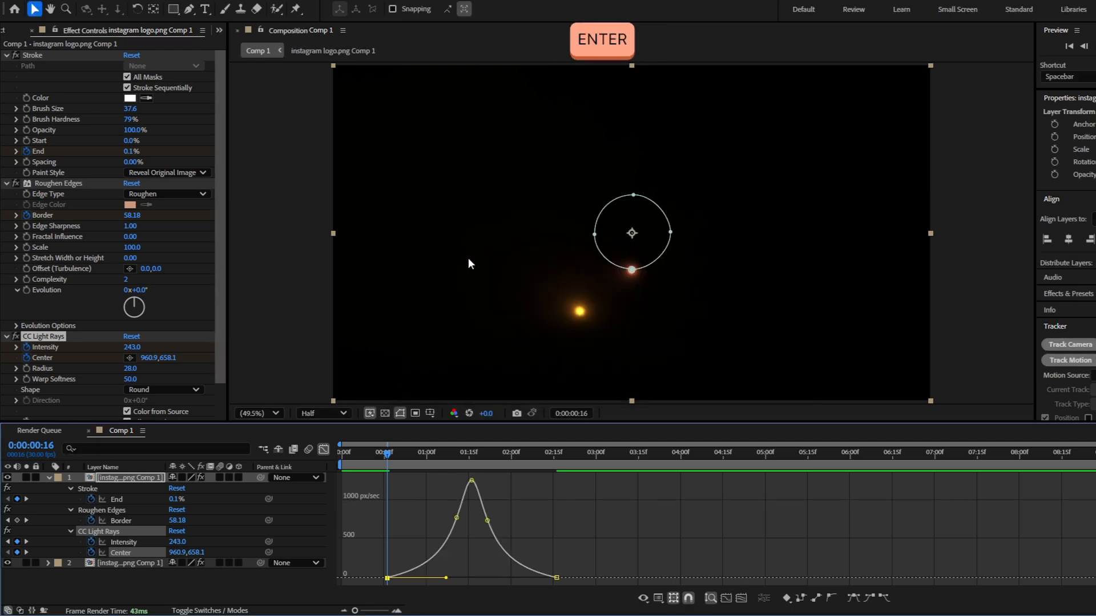
key("space")
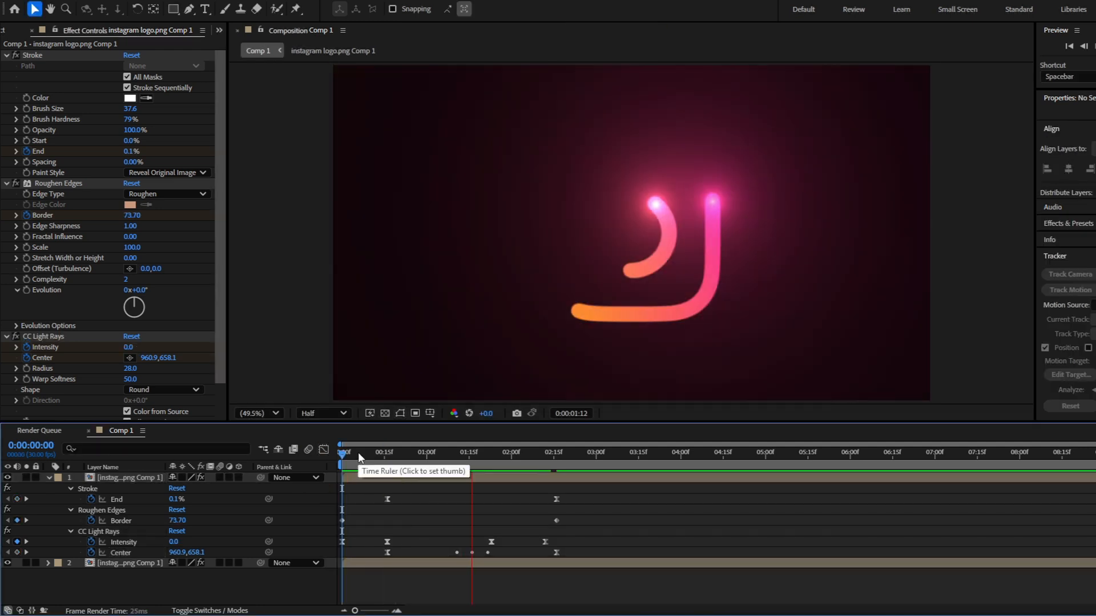
Time-reverse all CC Light Rays Center keyframes so the light travels around the ring in the opposite direction
mouse_move(562, 482)
left_mouse_down()
mouse_move(433, 475)
mouse_move(536, 487)
mouse_move(434, 489)
mouse_move(507, 480)
mouse_move(483, 482)
left_mouse_up()
left_click_drag(573, 554, 372, 557)
right_click(387, 550)
mouse_move(503, 543)
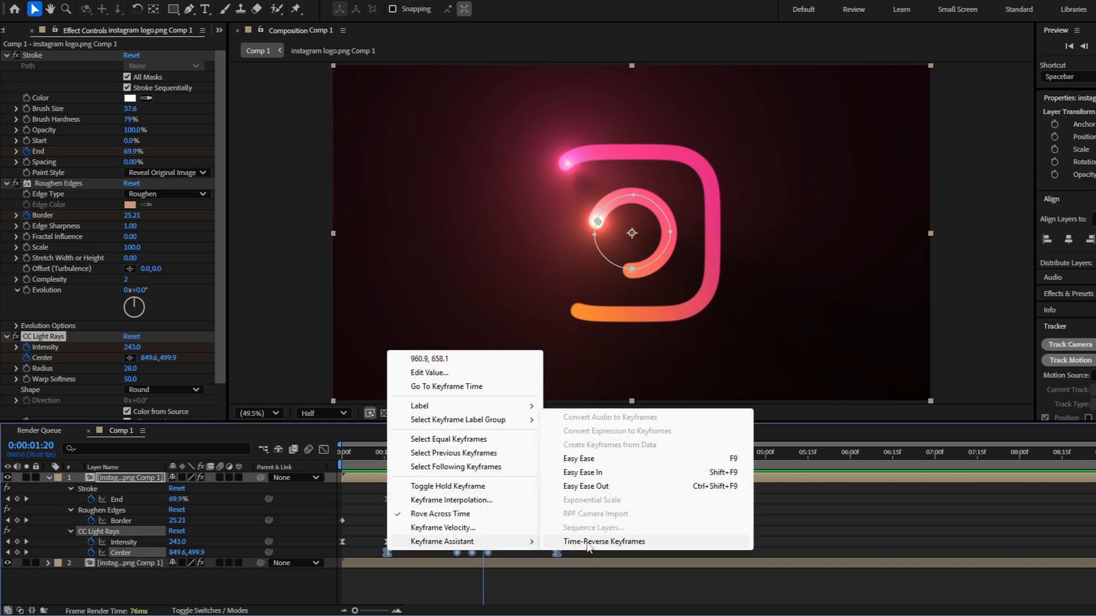
left_click(615, 542)
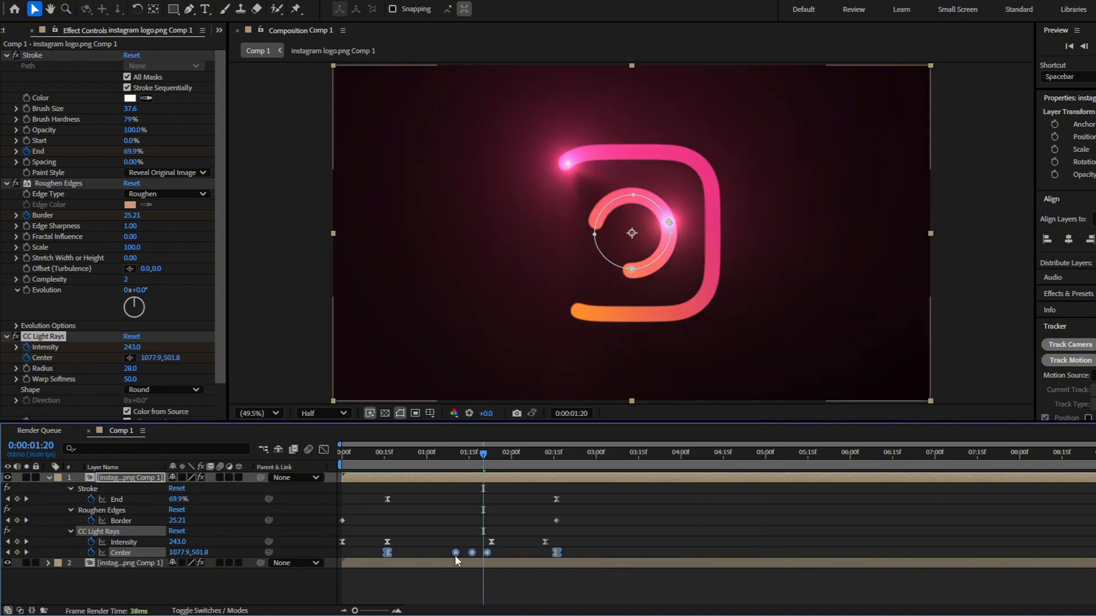
Time-reverse the two Stroke End keyframes on the ring layer
mouse_move(477, 455)
left_mouse_down()
mouse_move(524, 454)
mouse_move(452, 455)
mouse_move(501, 454)
mouse_move(489, 455)
left_mouse_up()
left_click(573, 496)
left_click_drag(369, 502, 388, 499)
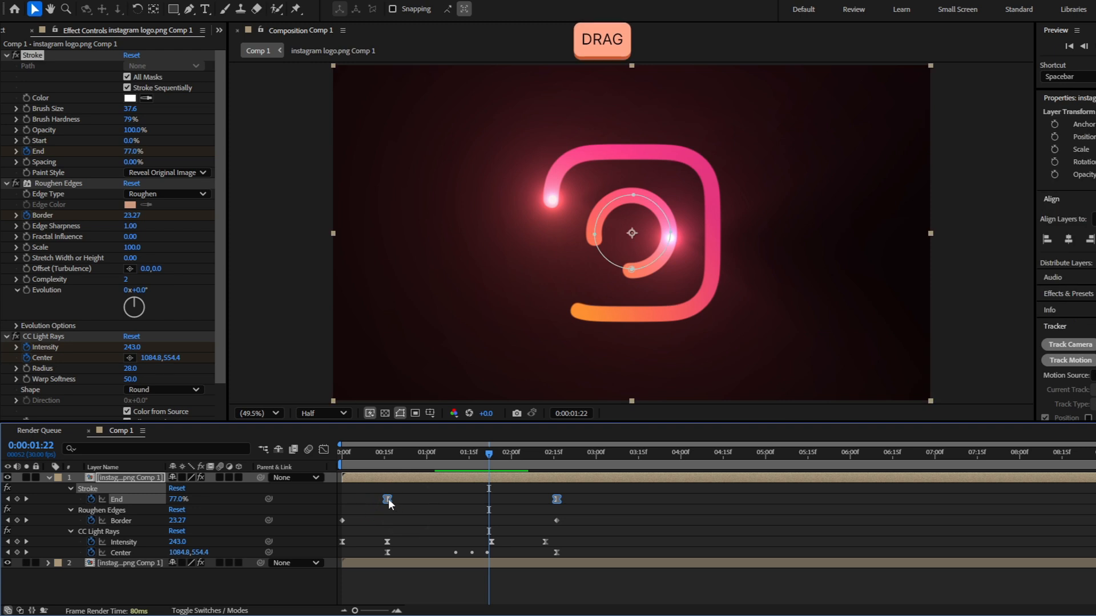
right_click(388, 499)
mouse_move(482, 494)
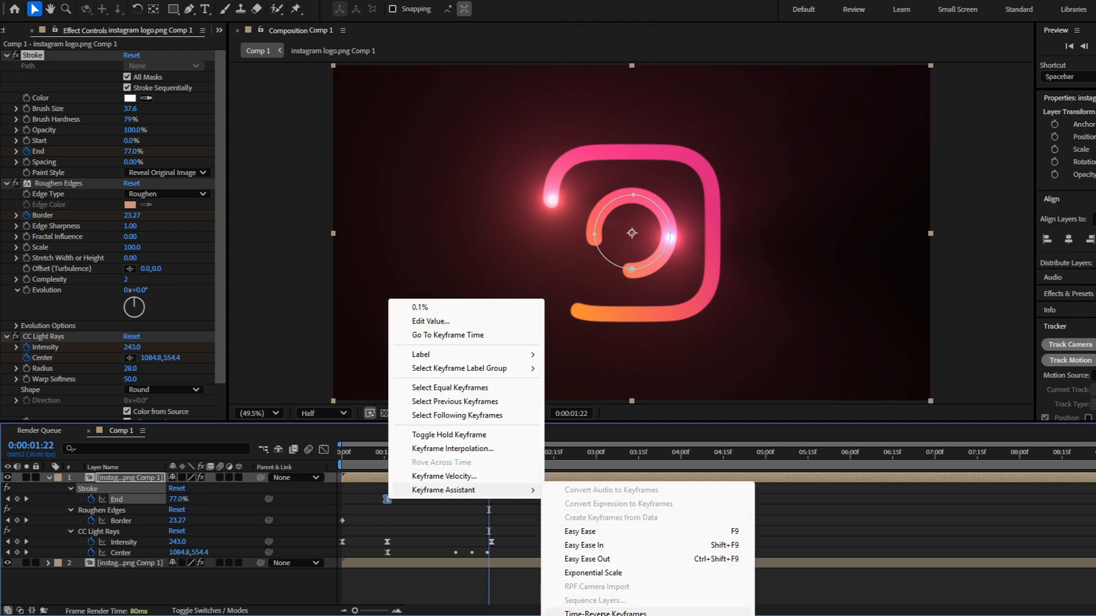
left_click(605, 612)
Set the ring layer's Stroke Start to 100% and play back the animation
left_click_drag(488, 454, 511, 455)
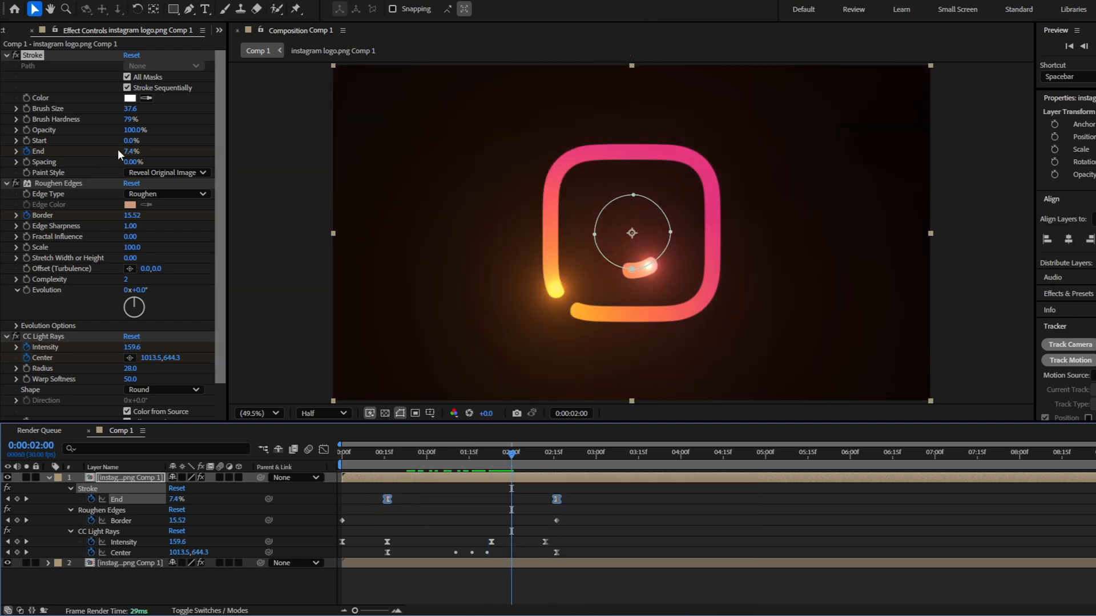
left_click_drag(127, 142, 323, 140)
left_click(392, 460)
key("space")
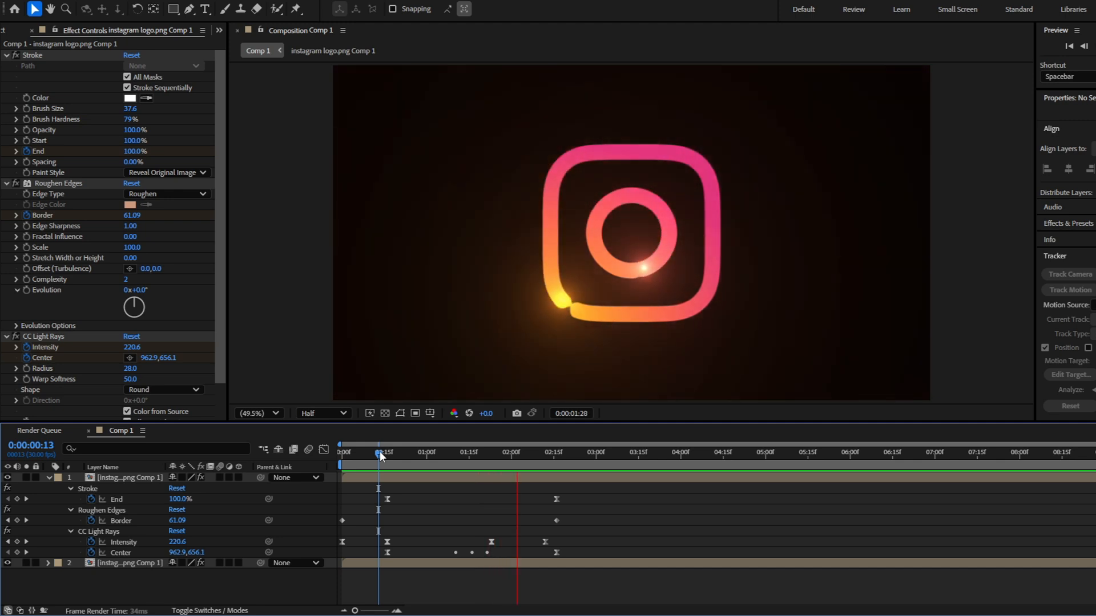
key("space")
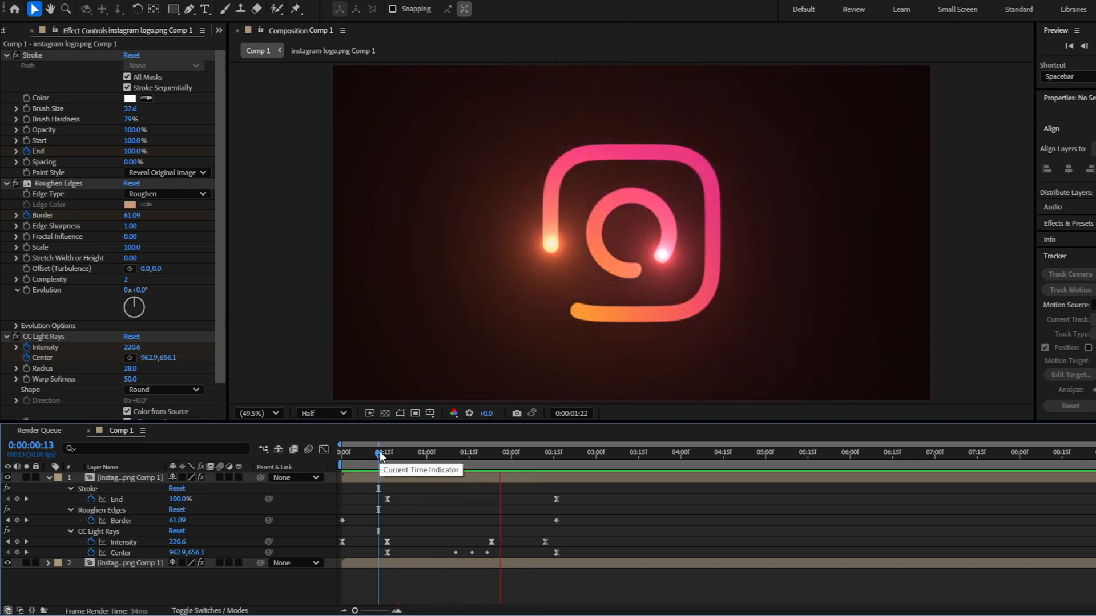
Shift the ring layer a few frames later in time and duplicate it with the time indicator at 0:00:02:03
left_click(385, 477)
left_click_drag(388, 478, 522, 440)
left_click(436, 454)
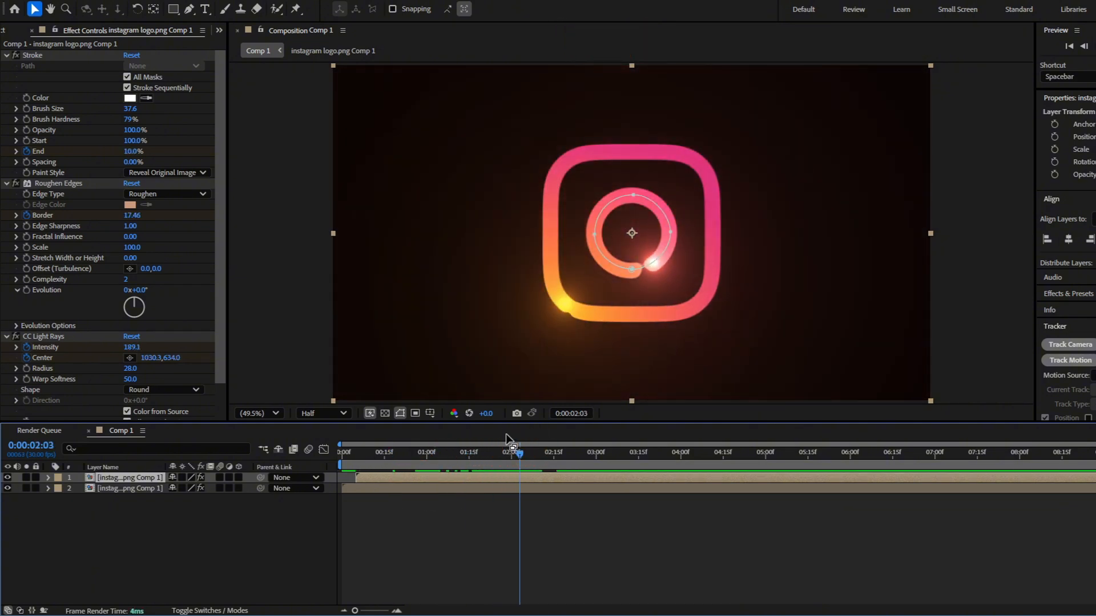
key("ctrl+d")
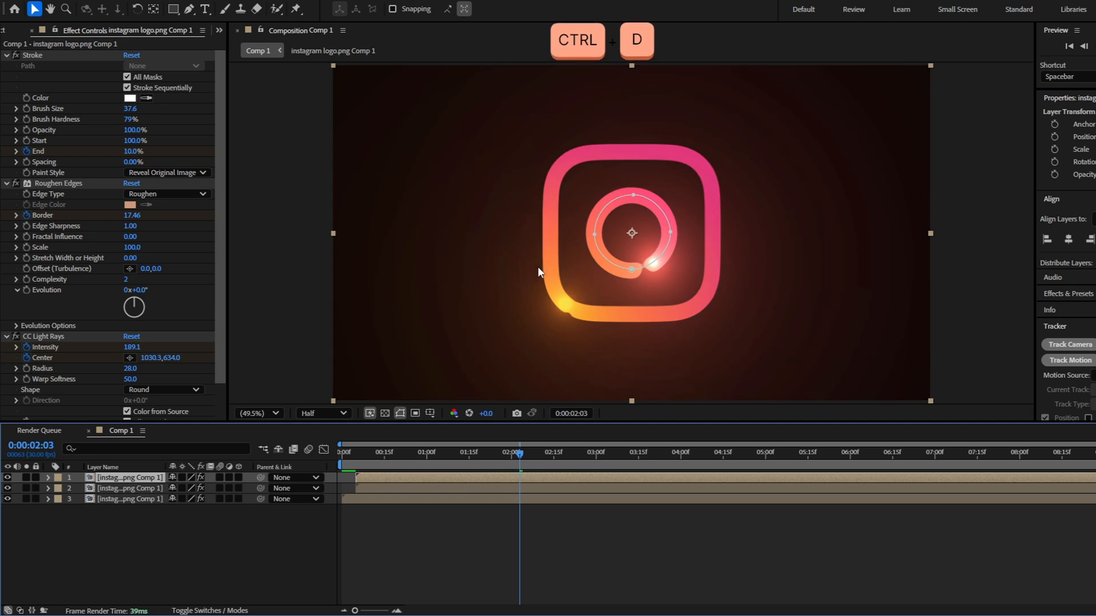
Delete the existing mask from the duplicated top layer
key("m")
left_click(131, 500)
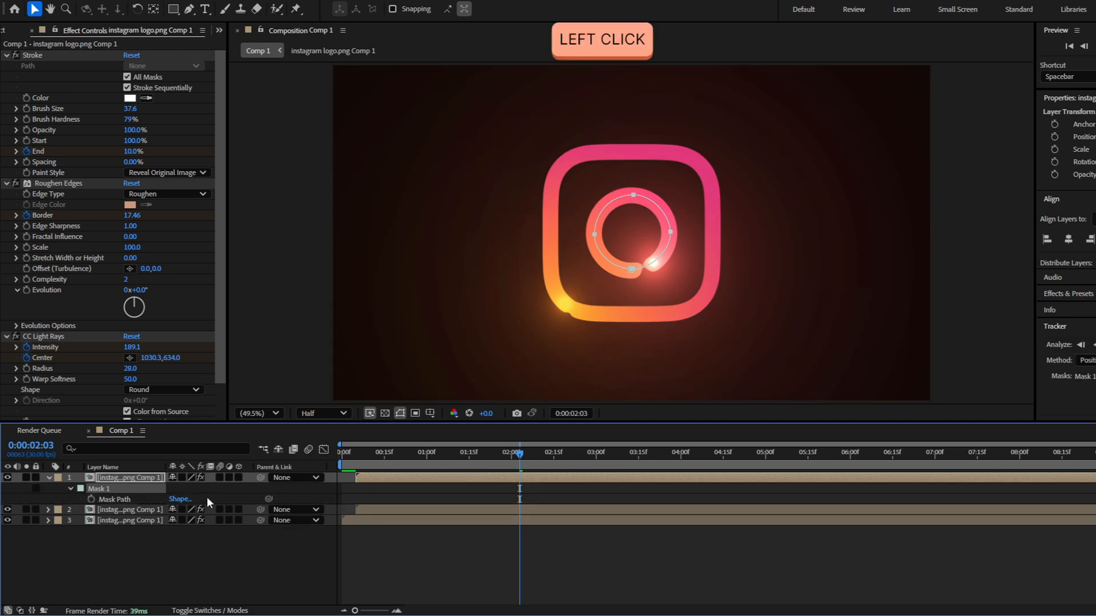
key("Delete")
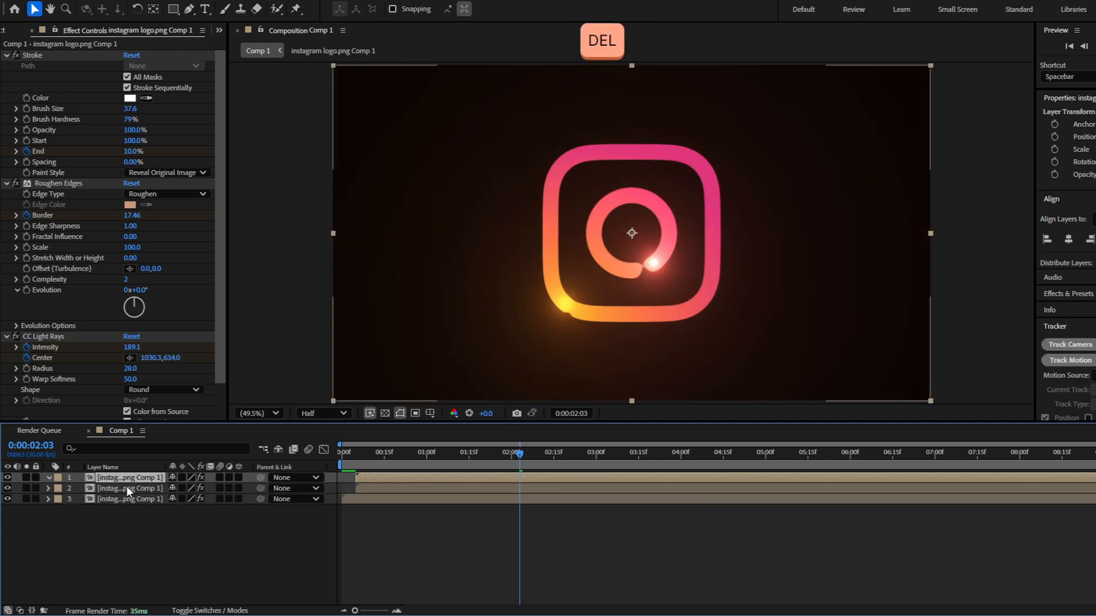
Draw a short two-point mask path inside the logo's small dot, keeping the Stroke effect off while drawing and re-enabling it after
left_click(16, 55)
scroll(690, 181, "up", 4)
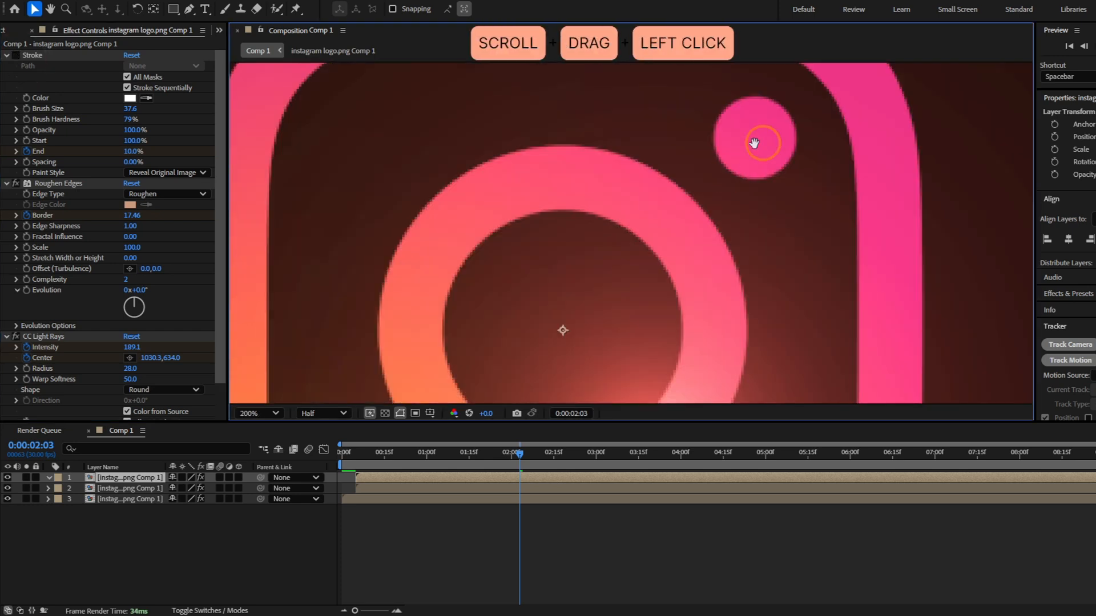
left_click_drag(753, 139, 615, 228)
key("g")
left_click(604, 225)
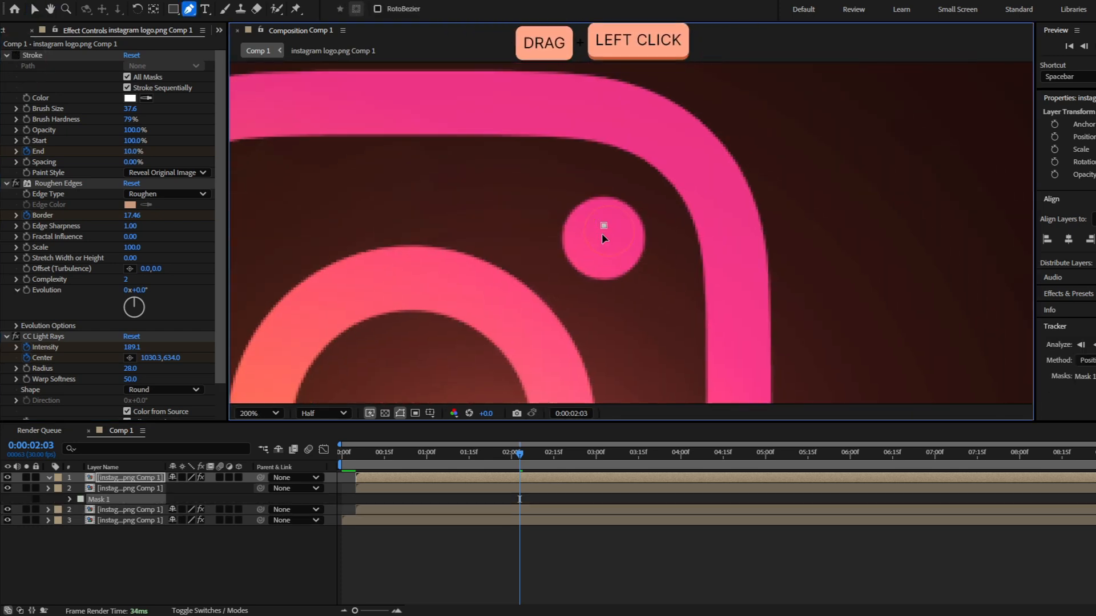
key("v")
left_click(608, 241)
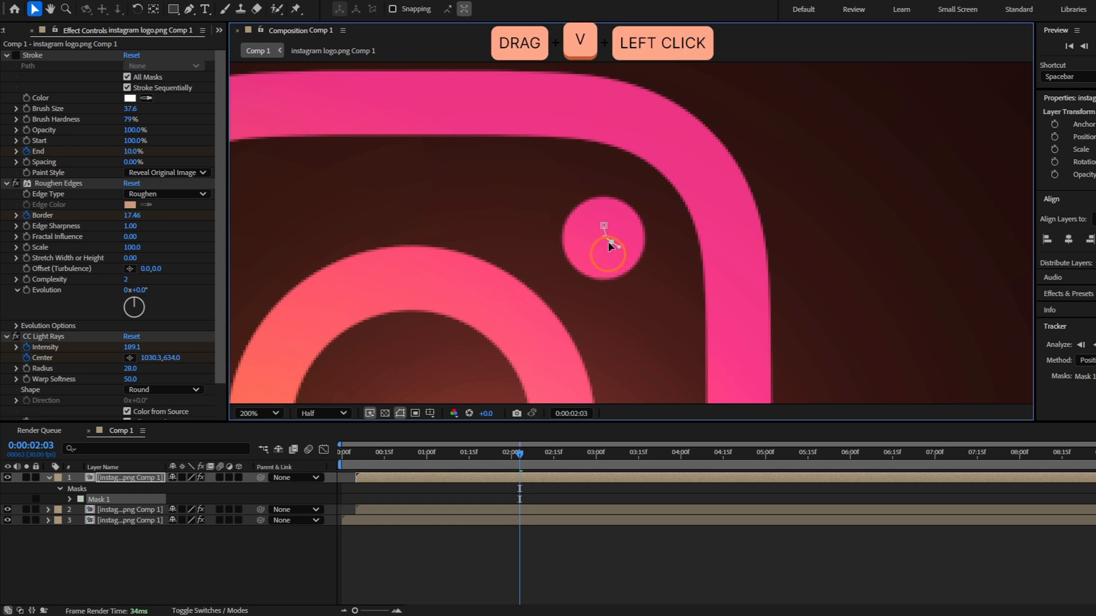
left_click(16, 55)
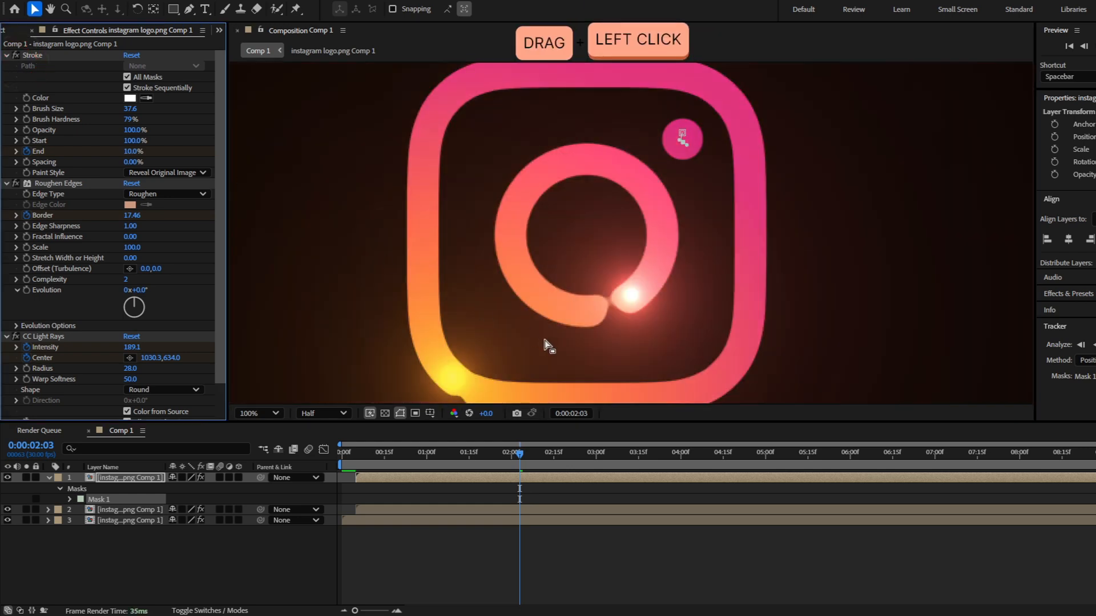
Delete all CC Light Rays Center keyframes on the dot layer, with the time indicator at 0:00:00:21
key("u")
left_click_drag(407, 454, 402, 454)
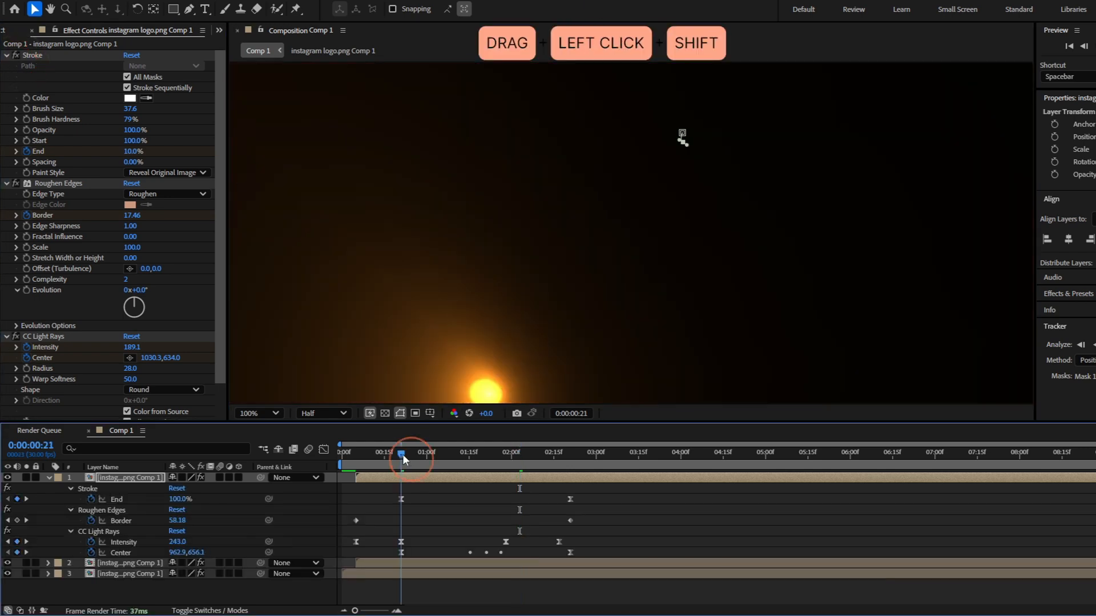
left_click_drag(584, 547, 379, 564)
key("Delete")
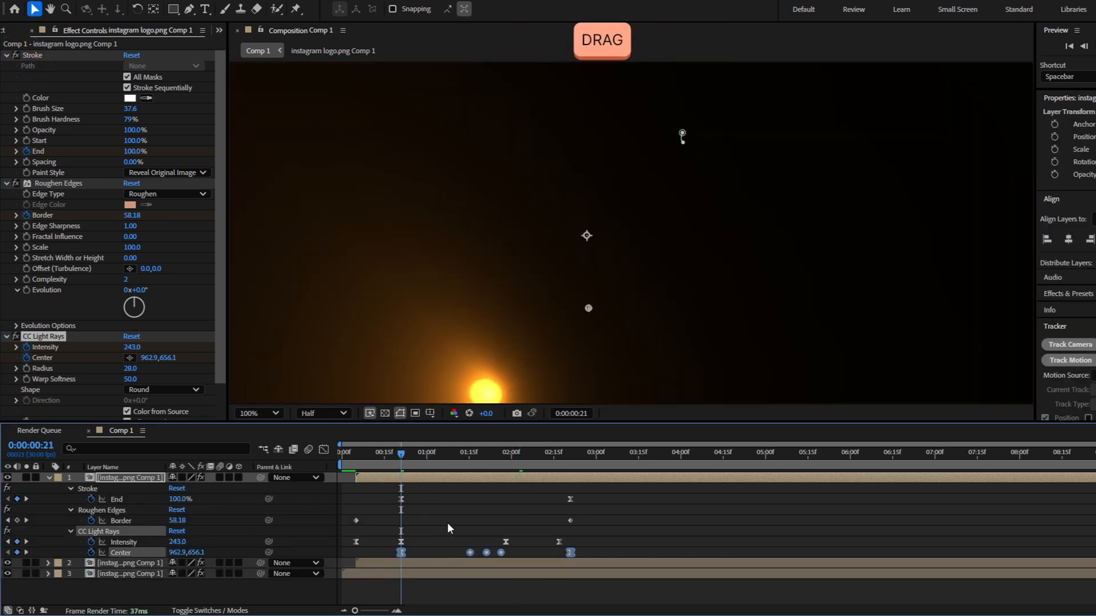
Copy the dot's mask path into CC Light Rays Center as keyframes starting at 0:00:00:21 and apply Easy Ease to them
key("m")
left_click(131, 500)
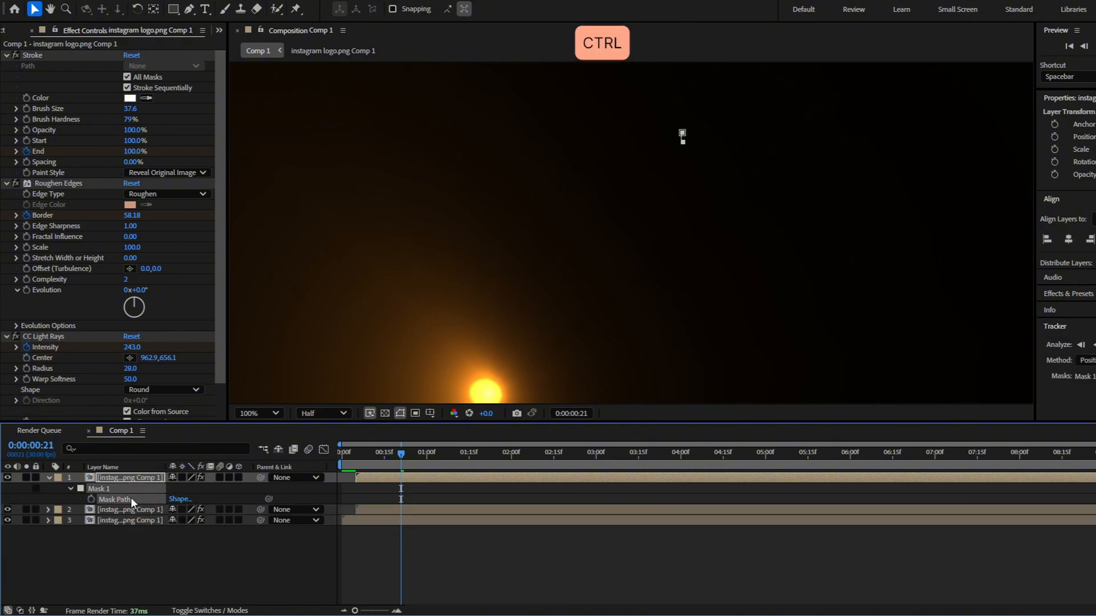
left_click(58, 359)
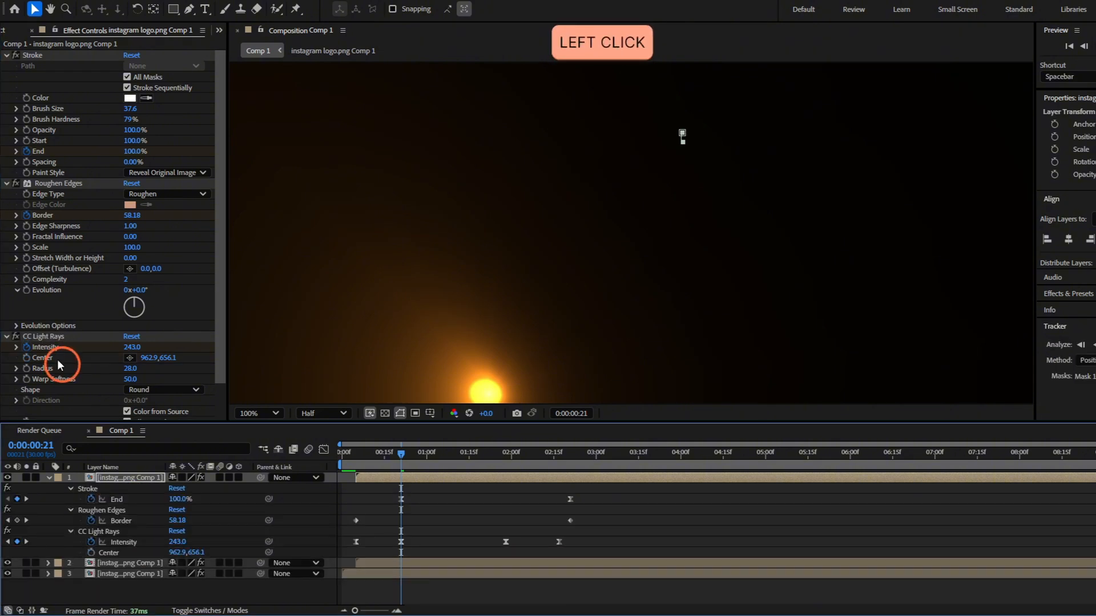
left_click(125, 552)
key("ctrl+v")
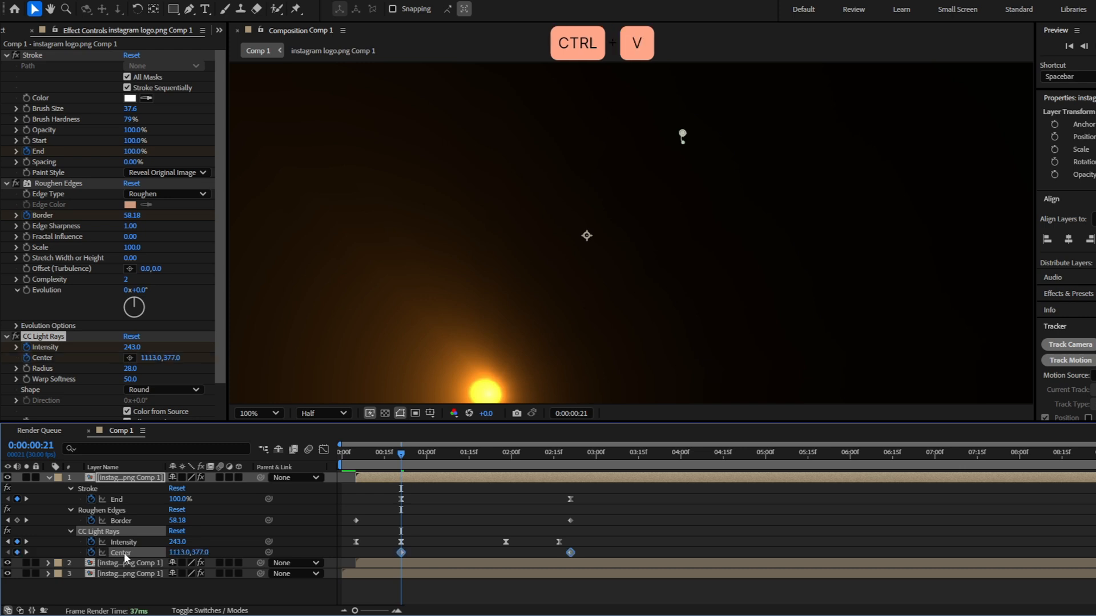
left_click(398, 457, "shift")
left_click(408, 508)
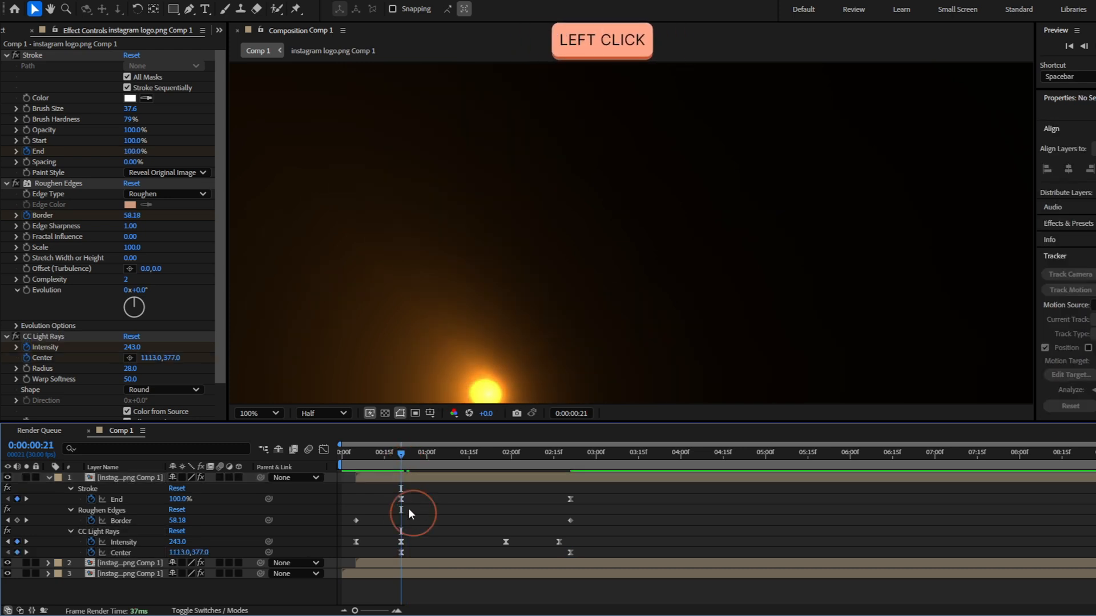
Check the start of the dot's Stroke End animation and scrub to 0:00:03:05 to review the logo reveal with the composition fitted
mouse_move(402, 452)
left_mouse_down()
mouse_move(445, 457)
mouse_move(401, 455)
left_mouse_up()
scroll(660, 237, "up", 1)
left_click_drag(180, 498, 182, 498)
left_click(441, 498)
scroll(551, 318, "down", 4)
left_click_drag(402, 455, 610, 454)
left_click(260, 413)
left_click(268, 179)
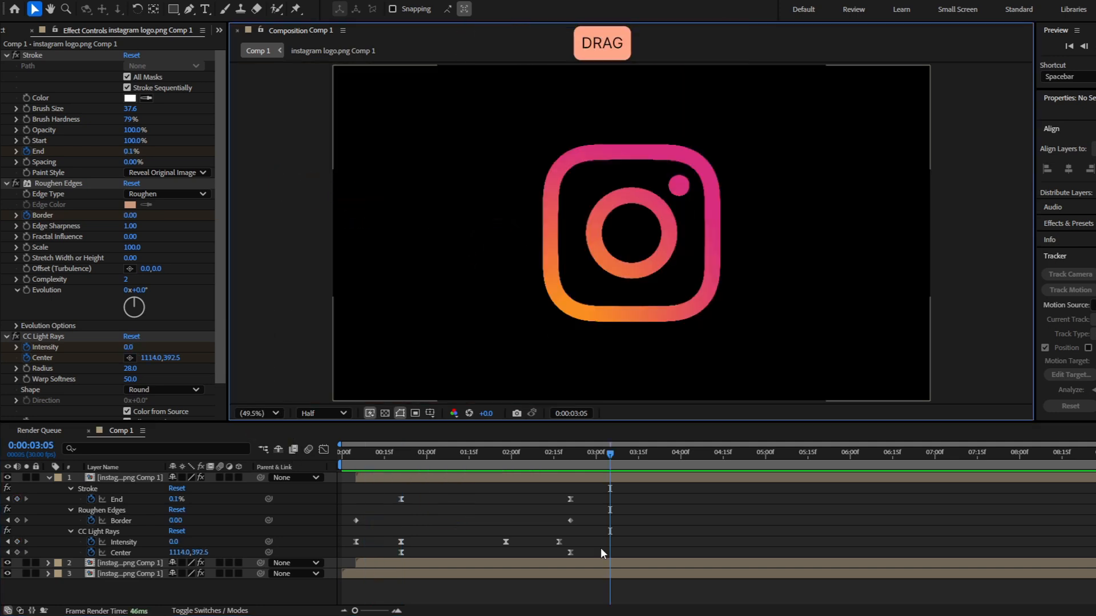
Compress all the dot layer's keyframes proportionally to about one second and shift the layer to start at about 0:00:01:01
left_click_drag(600, 548, 298, 408)
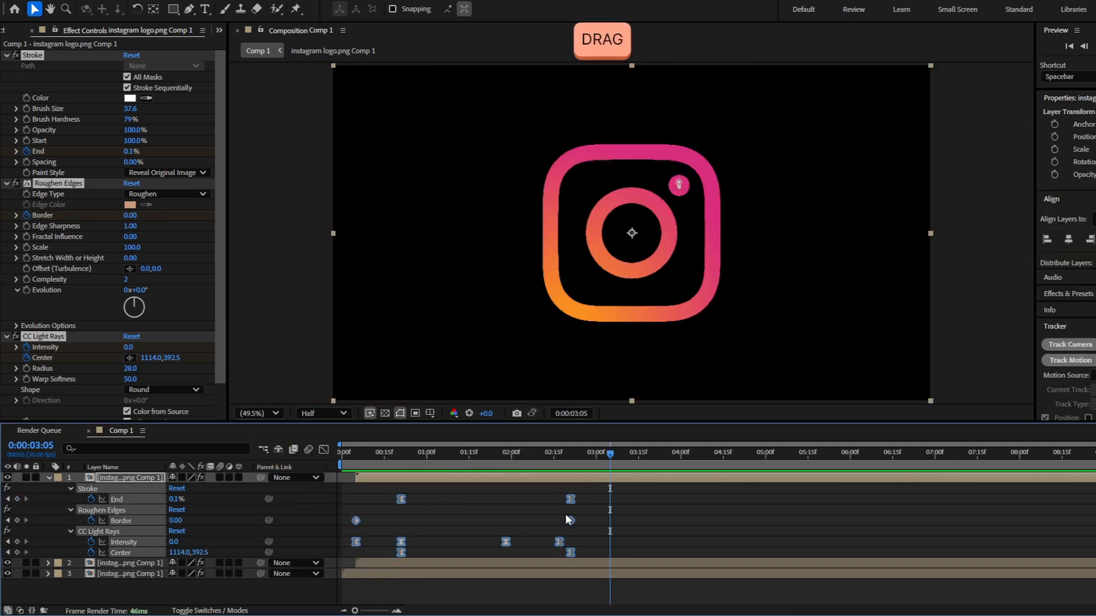
left_click_drag(570, 551, 526, 549)
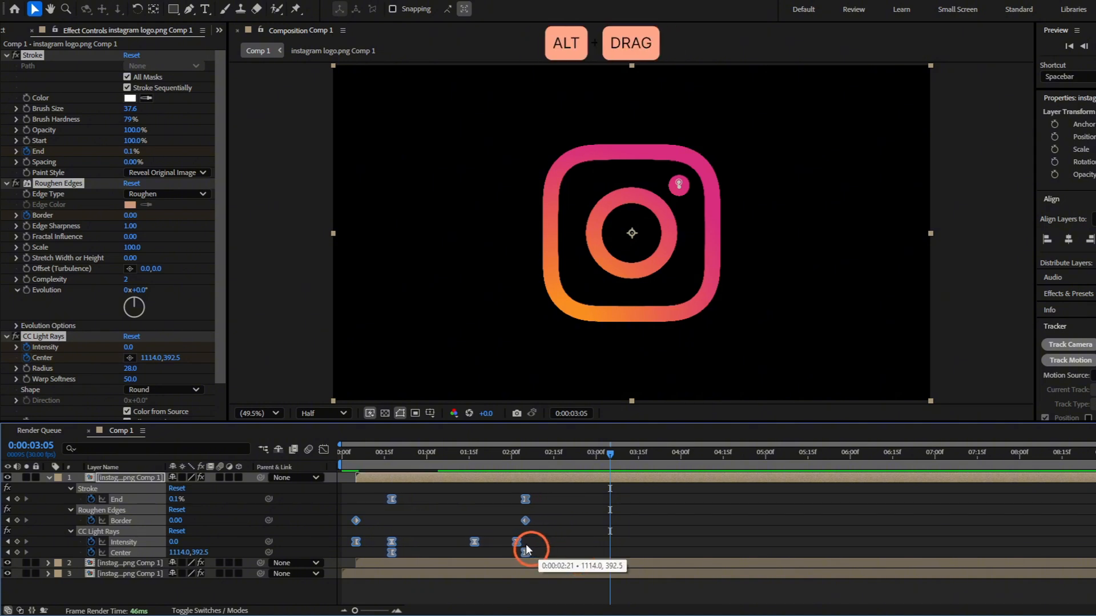
left_click_drag(451, 538, 448, 536)
left_click_drag(396, 479, 471, 483)
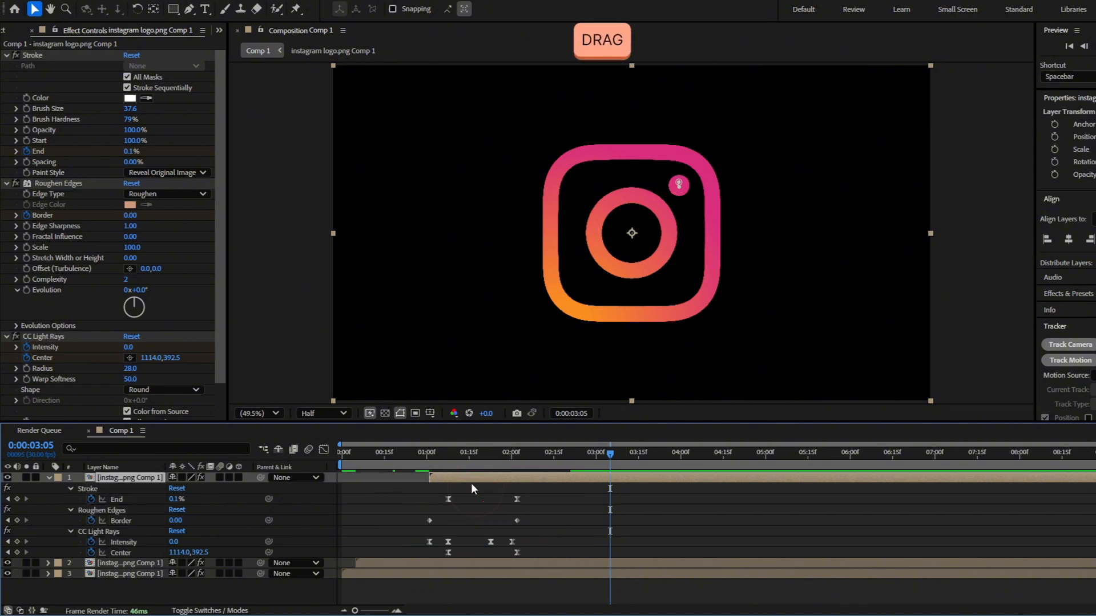